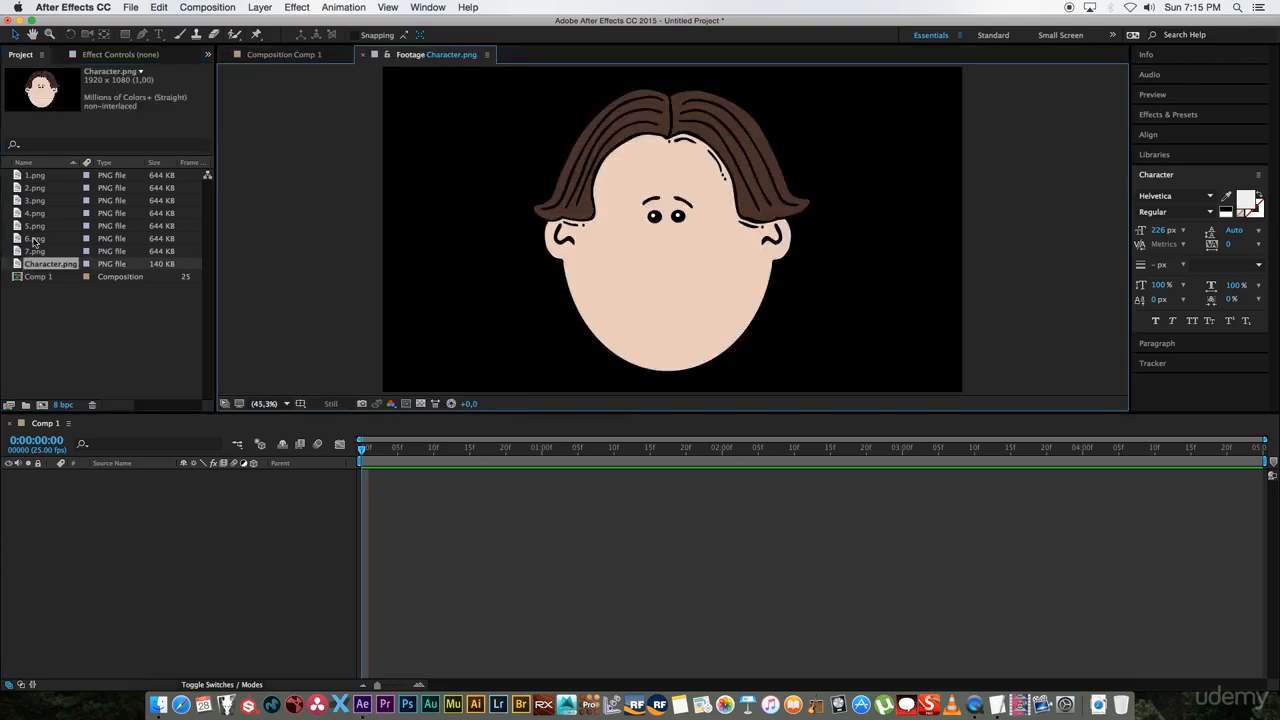
Step: Preview the mouth images 1.png to 4.png in the footage viewer
click(44, 177)
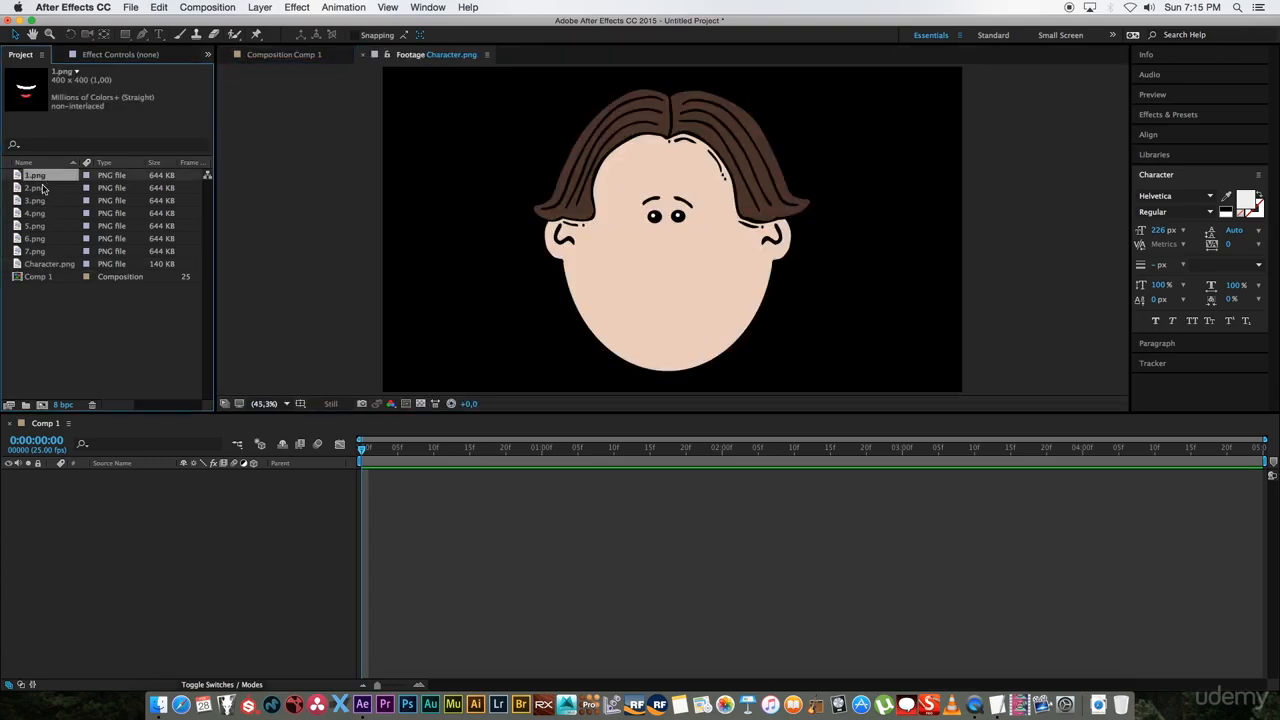
double_click(44, 177)
double_click(44, 188)
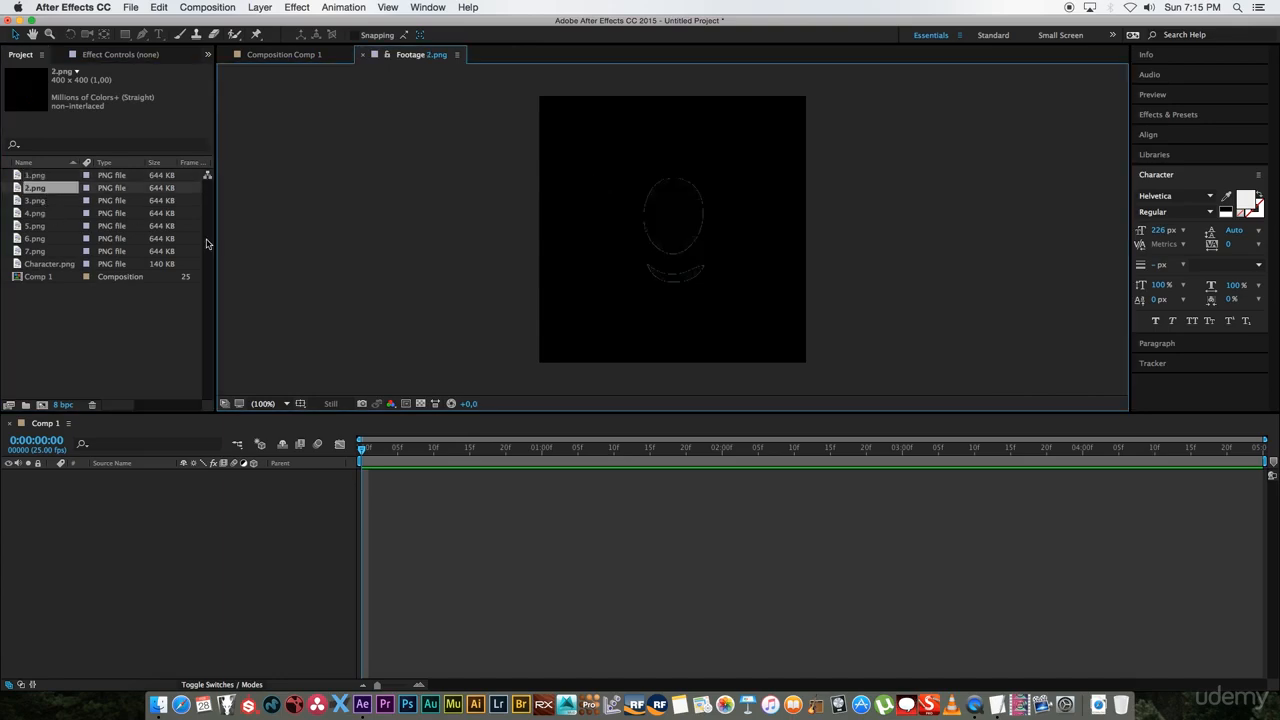
click(47, 202)
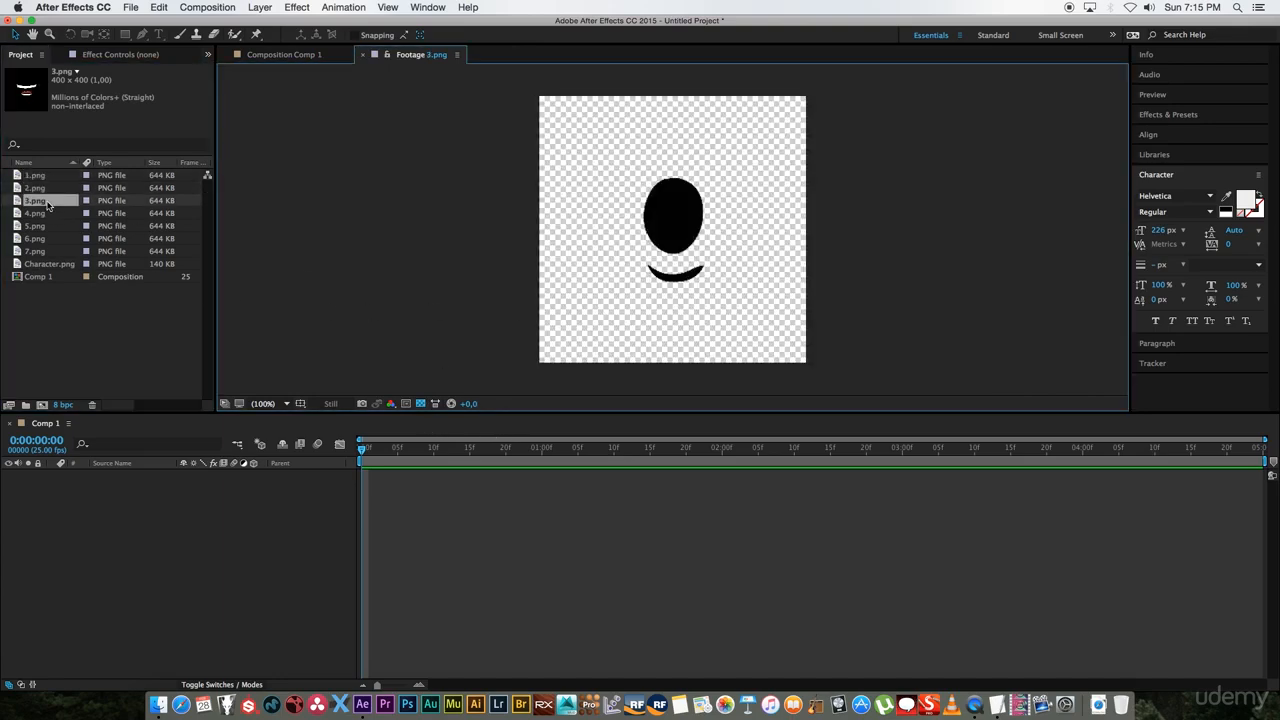
double_click(48, 204)
click(44, 215)
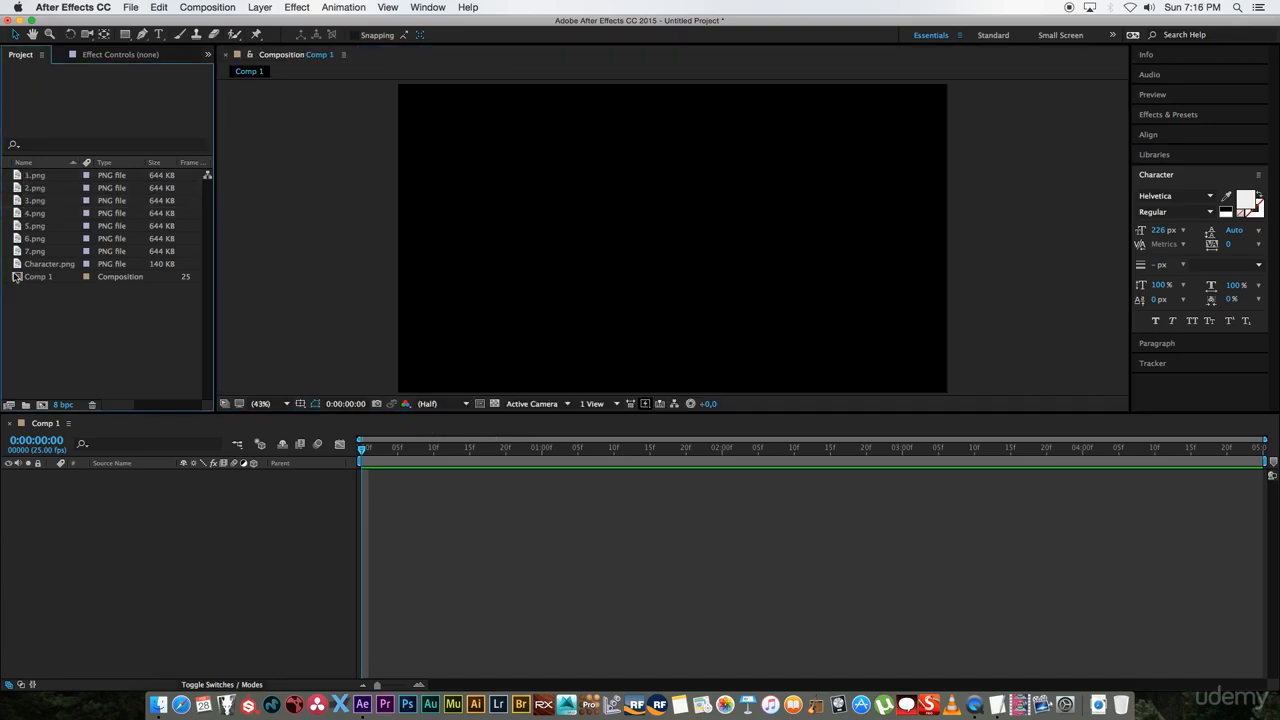
Step: Open Comp 1 and add Character.png to it, with mouth images 1.png to 7.png stacked above the character
double_click(20, 278)
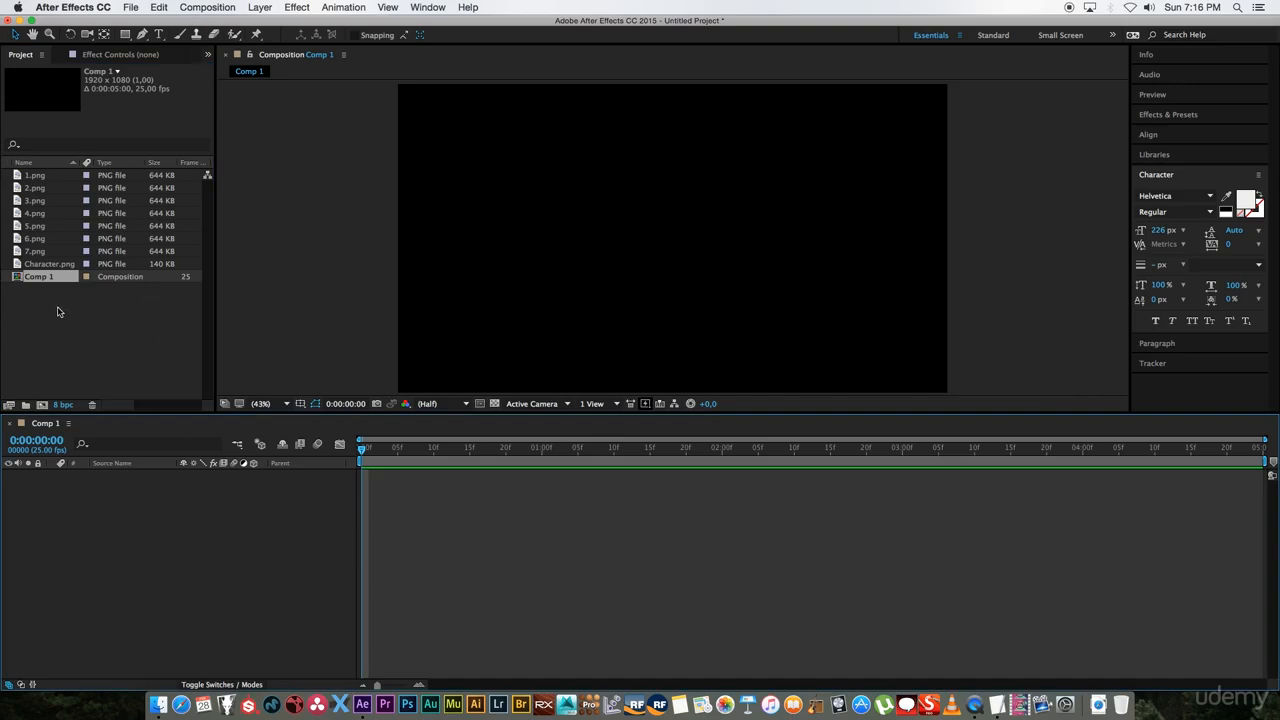
drag(42, 262, 150, 470)
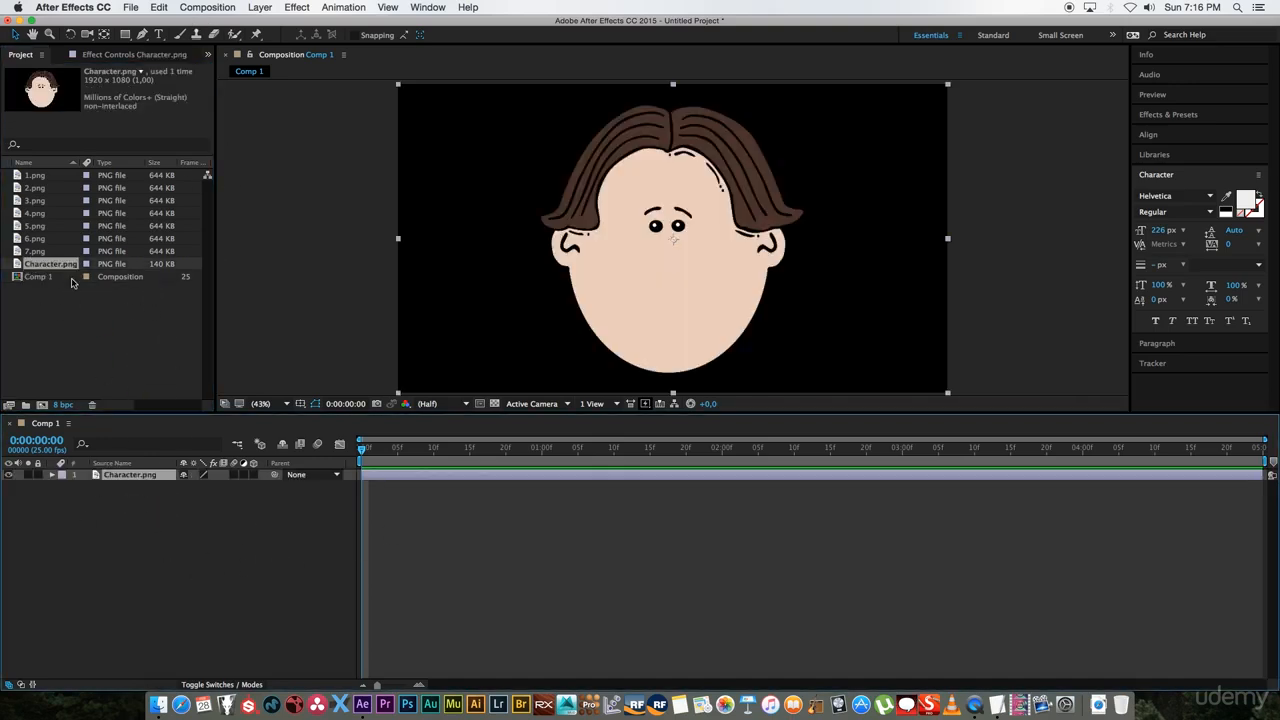
click(46, 177)
shift+click(38, 254)
drag(38, 254, 118, 475)
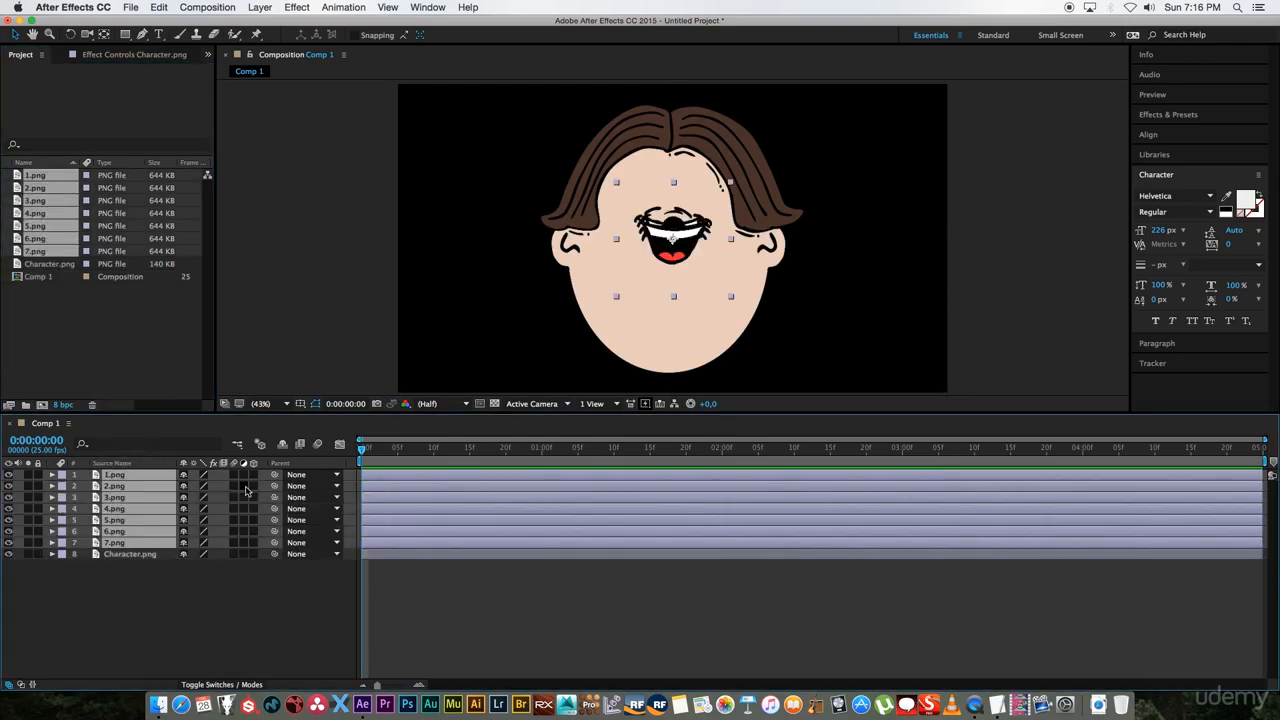
Step: Move all seven mouth layers together down to the mouth area of the character's face, and deselect them
drag(665, 258, 665, 322)
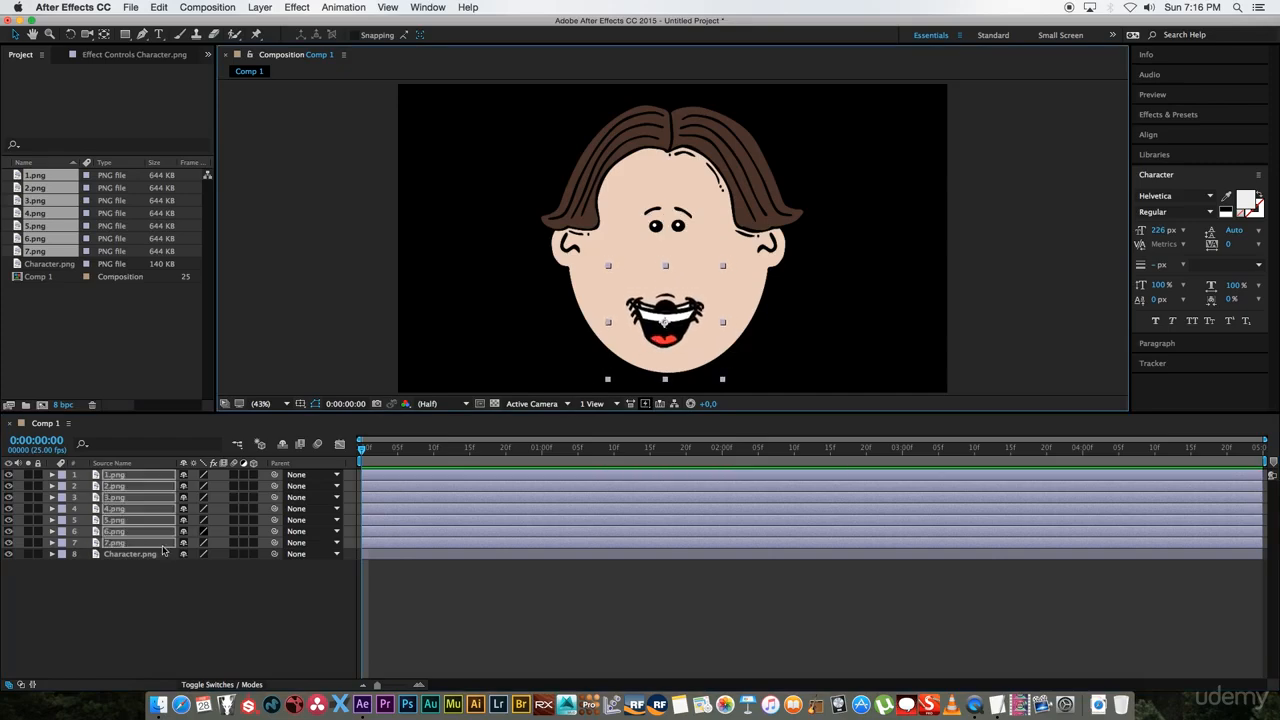
click(128, 600)
click(112, 556)
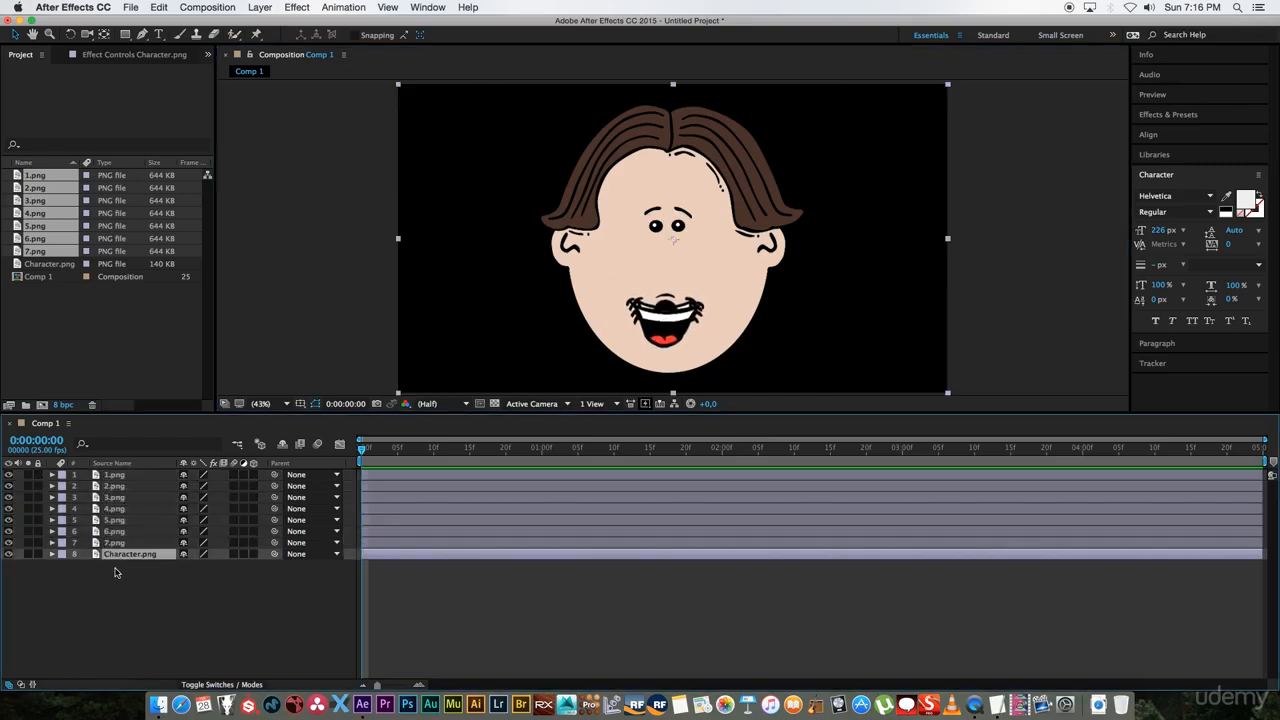
click(124, 596)
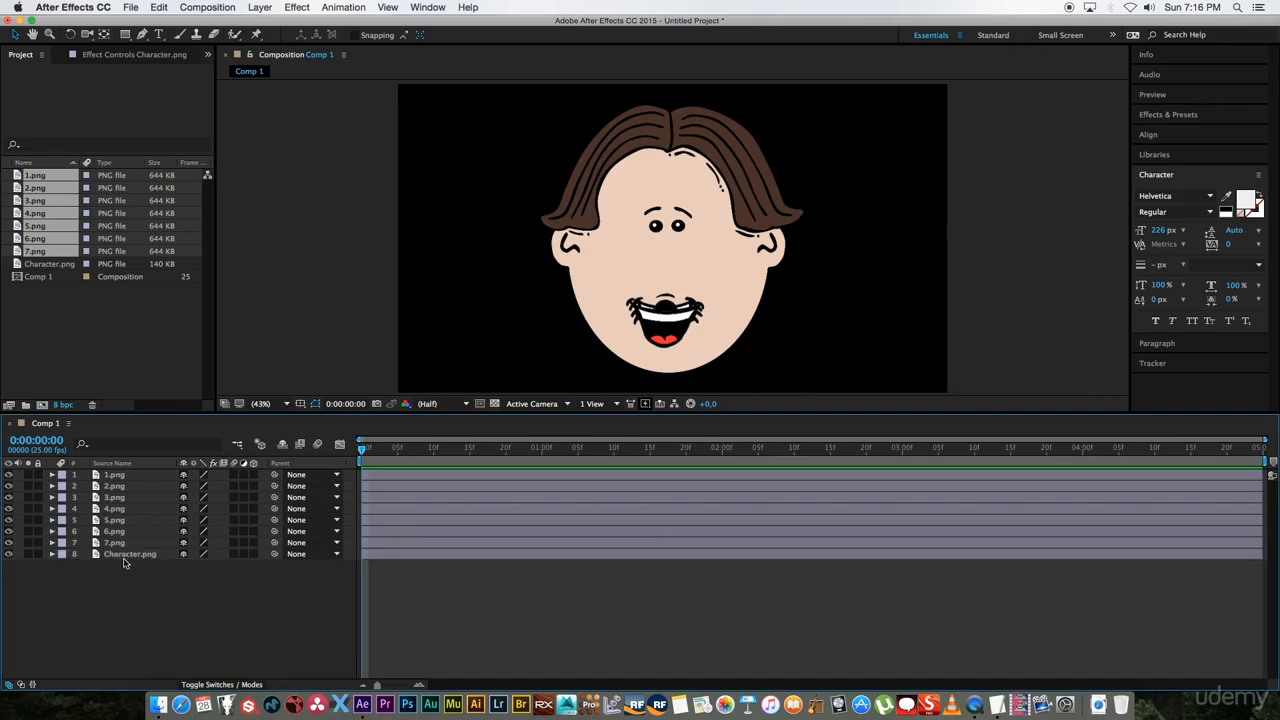
Step: Add a Slider Control expression effect to the Character.png layer
right_click(125, 556)
mouse_move(157, 383)
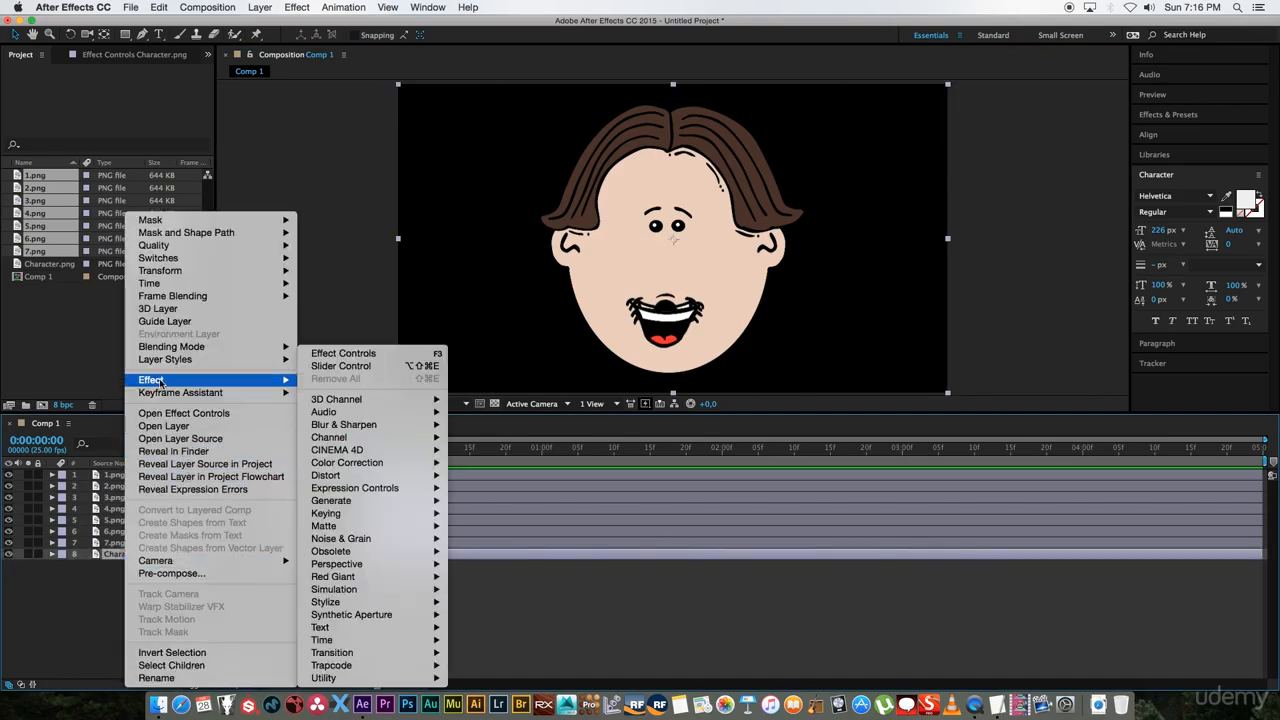
mouse_move(379, 493)
click(480, 565)
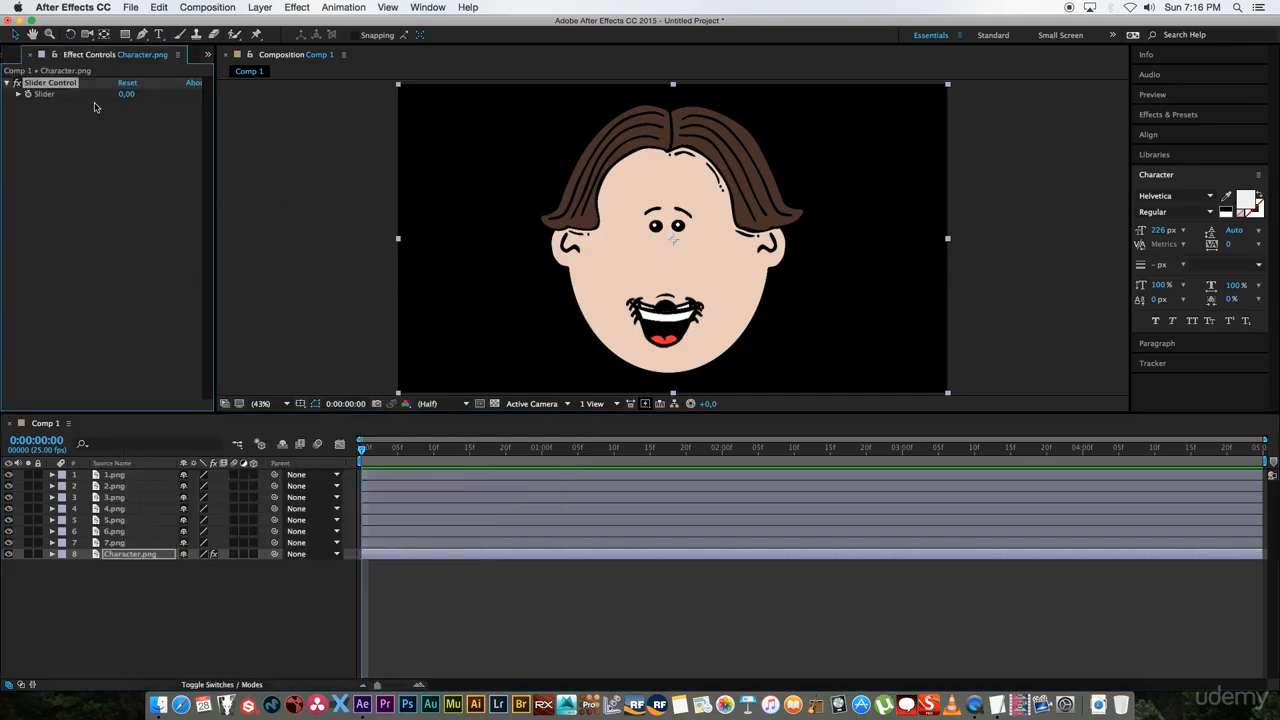
Step: Set the upper limit of the Slider Control's slider range to 7
right_click(59, 94)
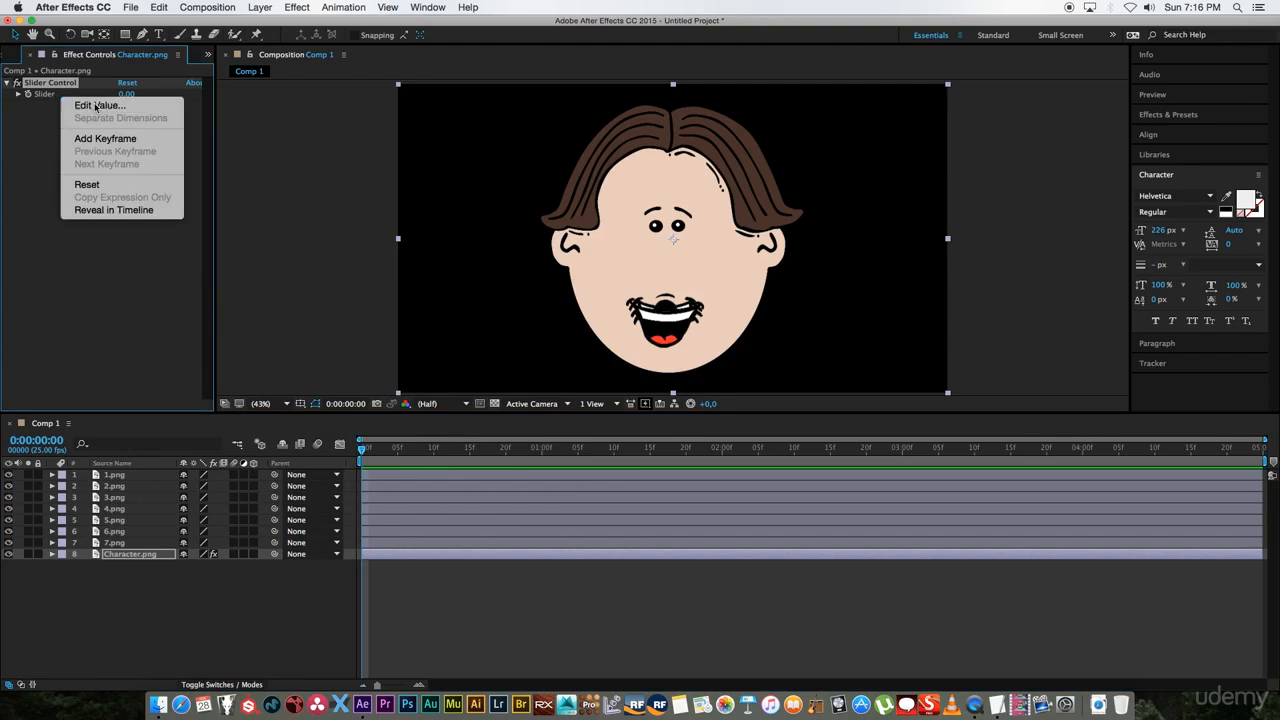
click(100, 106)
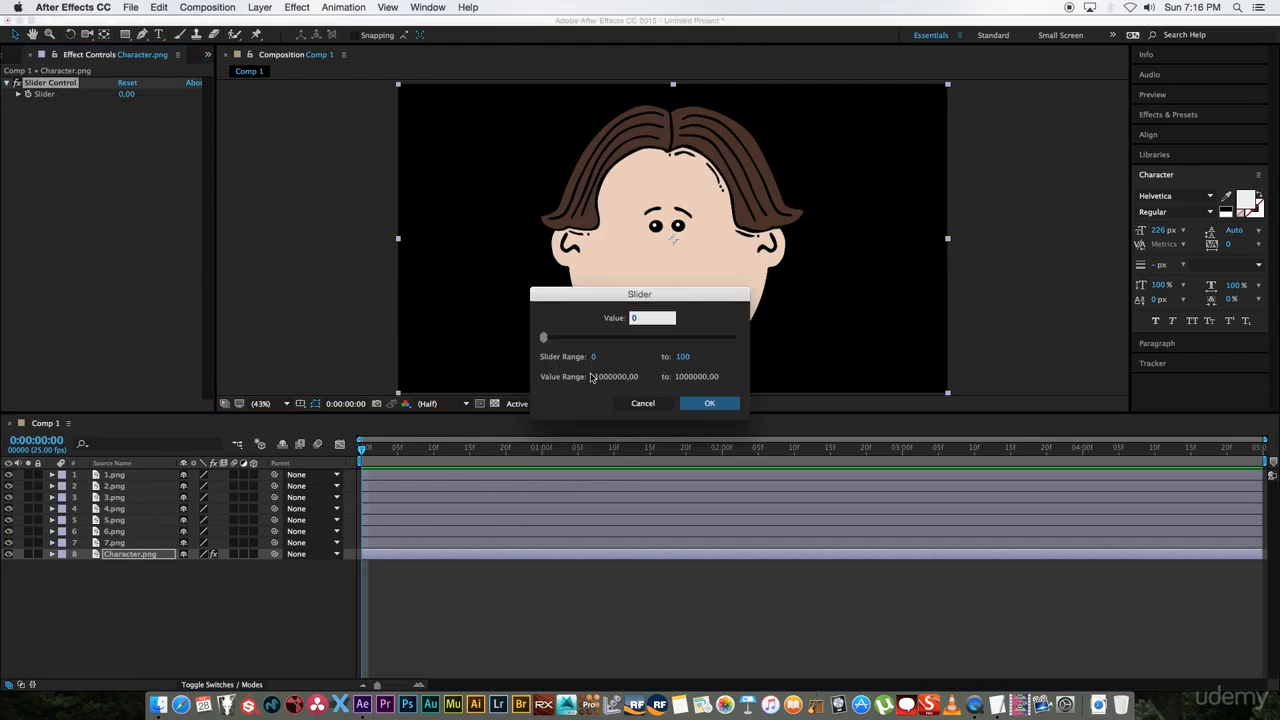
click(683, 357)
text(7)
click(642, 372)
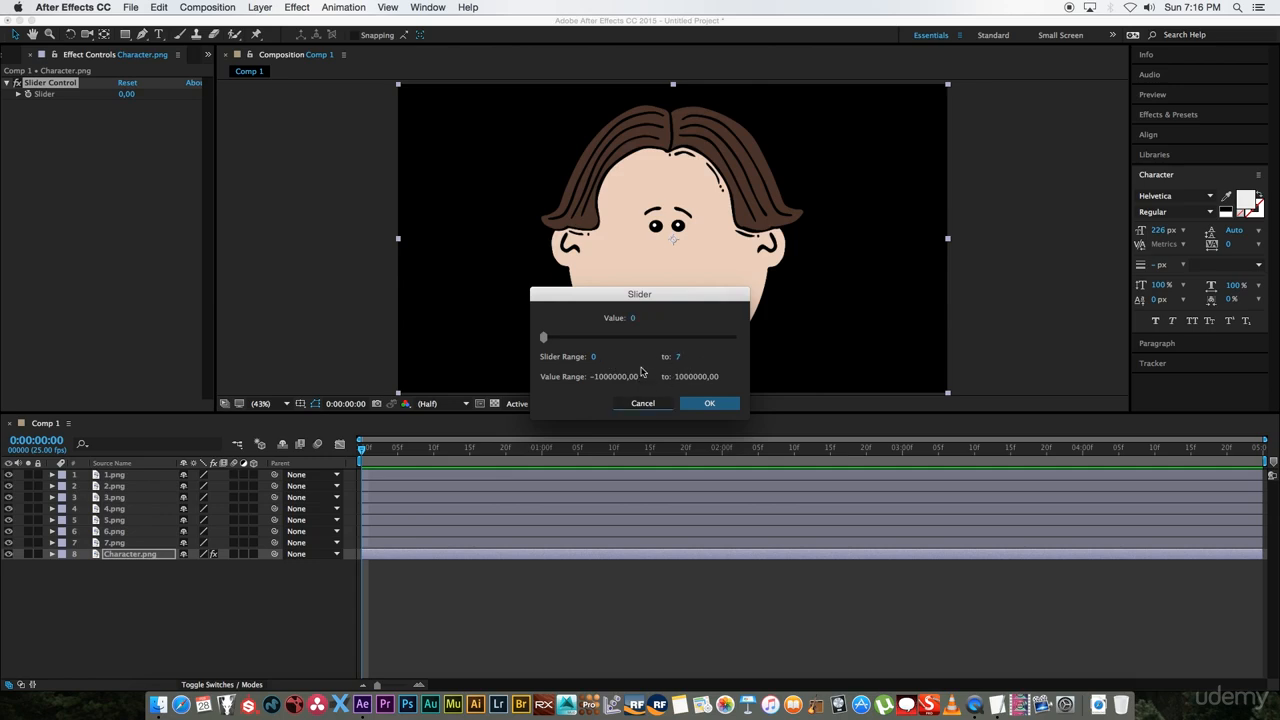
click(710, 405)
Step: Add an expression to the Opacity of layer 1.png that links it to the Slider property of Character.png's Slider Control
click(52, 555)
click(63, 566)
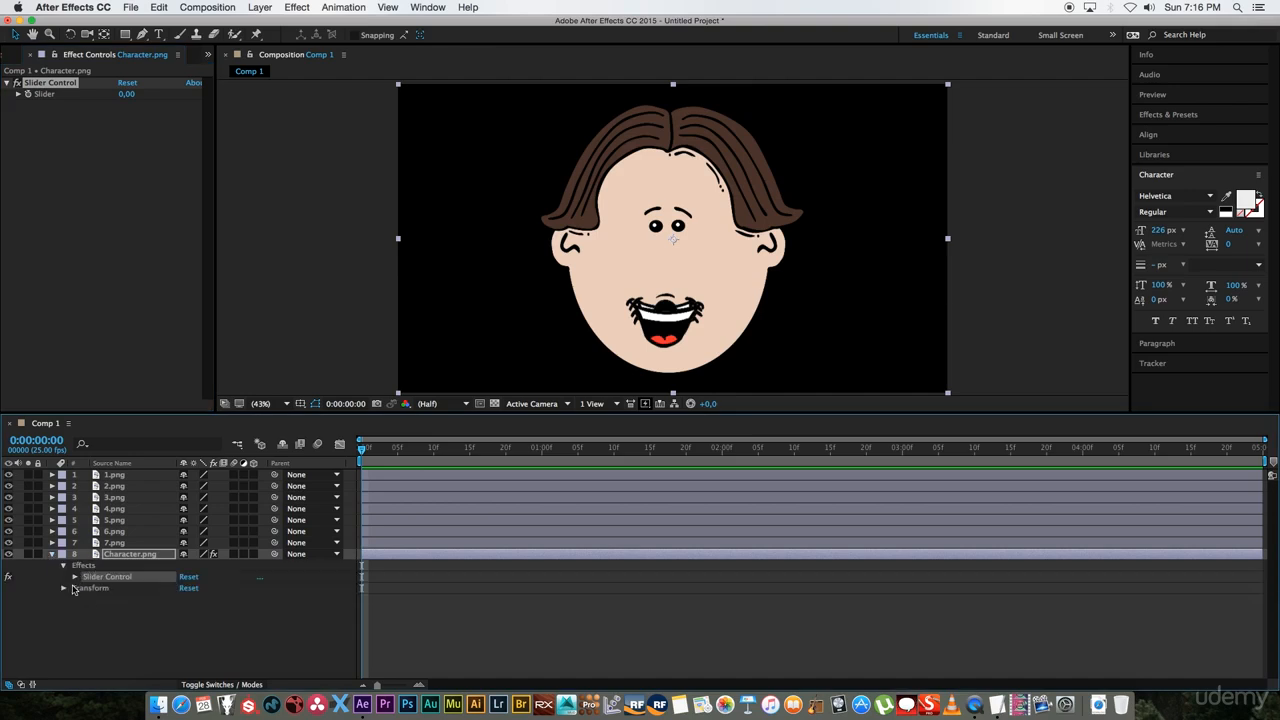
click(74, 577)
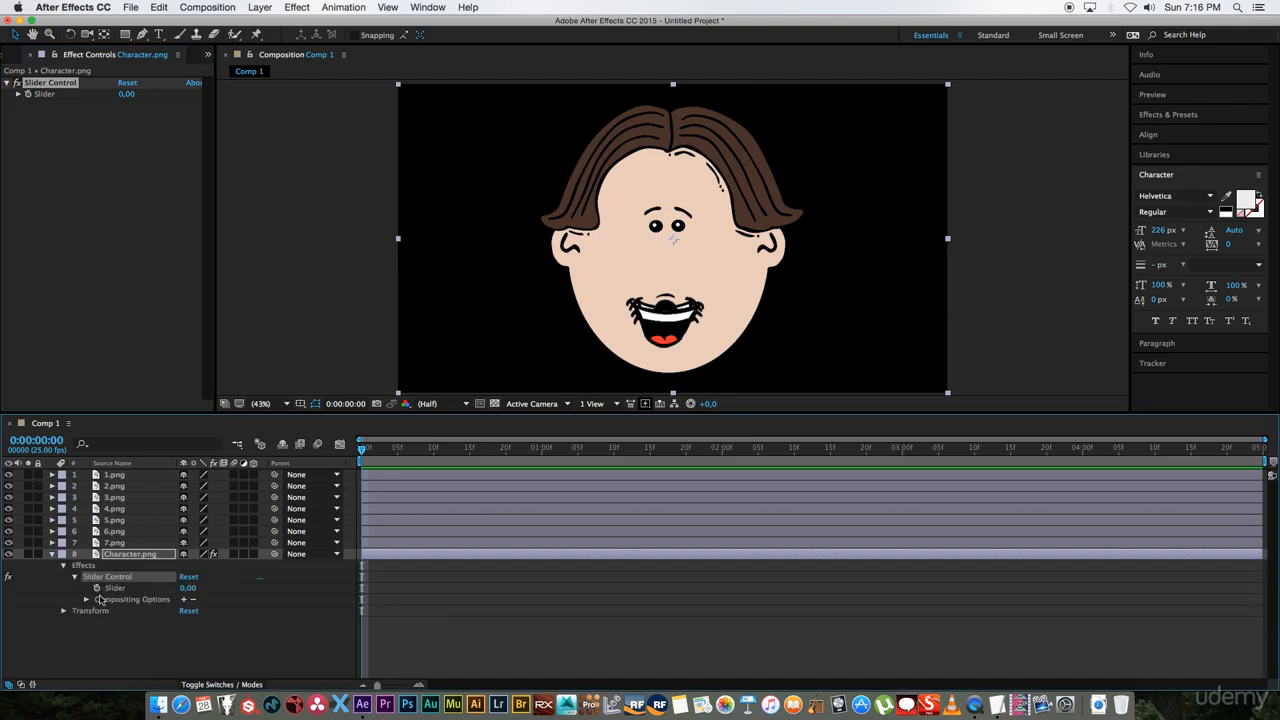
click(125, 475)
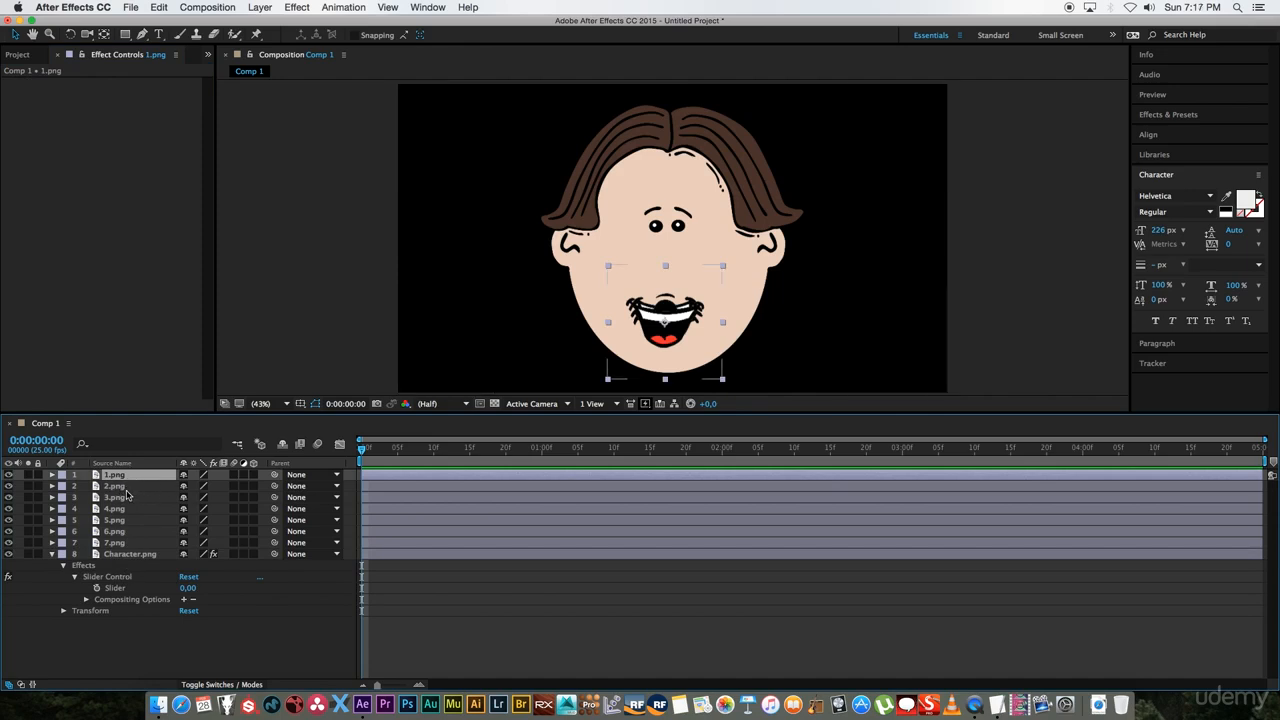
key(t)
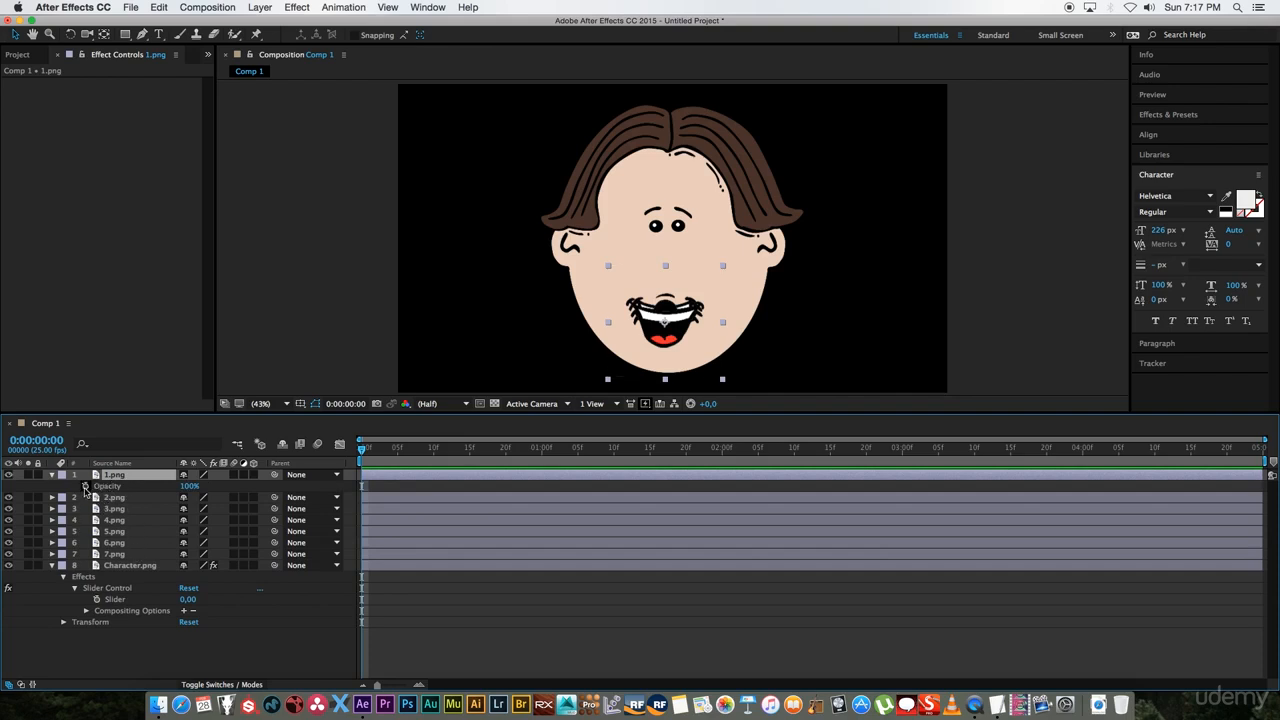
alt+click(85, 486)
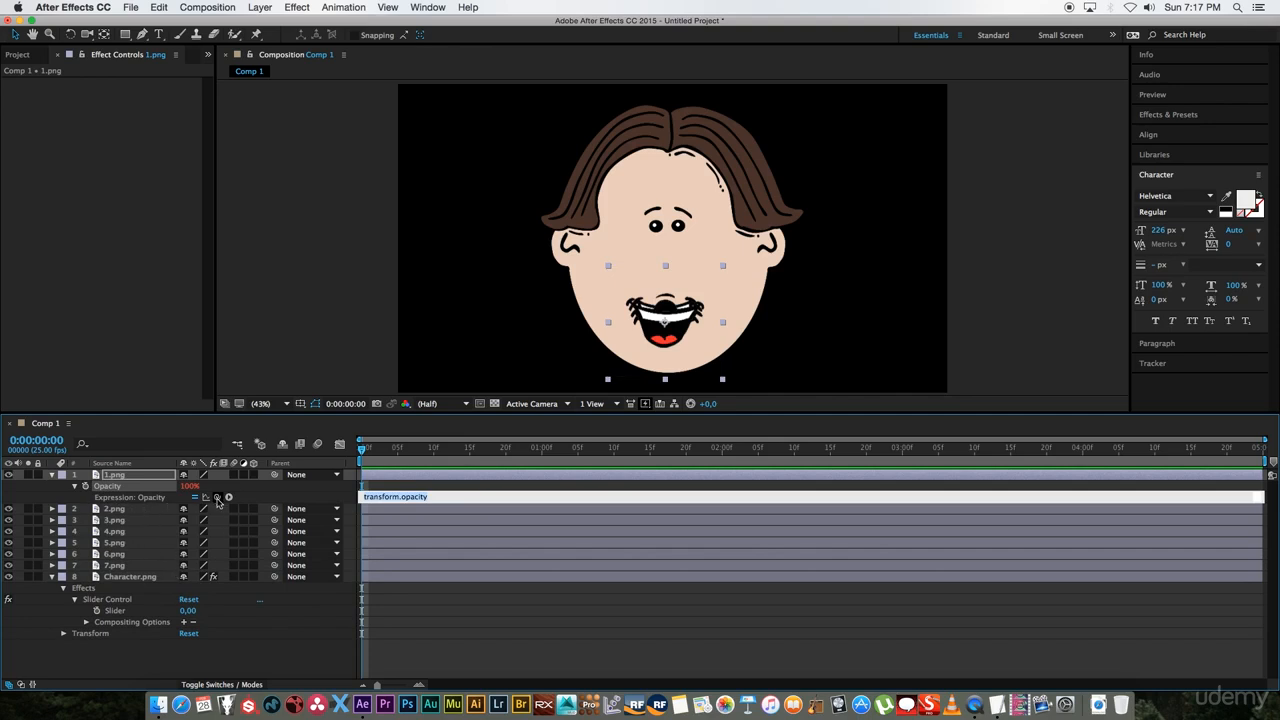
drag(216, 502, 115, 610)
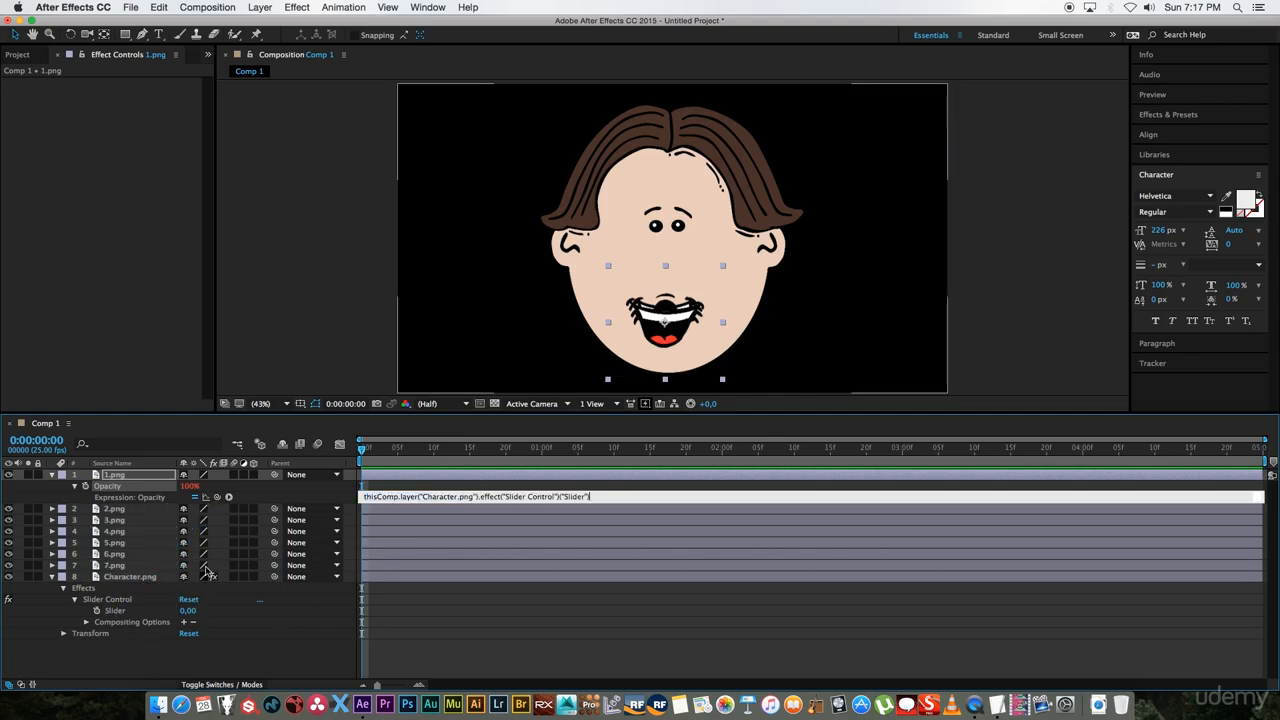
Step: Turn the 1.png opacity link into a condition: if (thisComp.layer("Character.png").effect("Slider Control")("Slider") == 1) 100 else 0
click(489, 497)
click(603, 496)
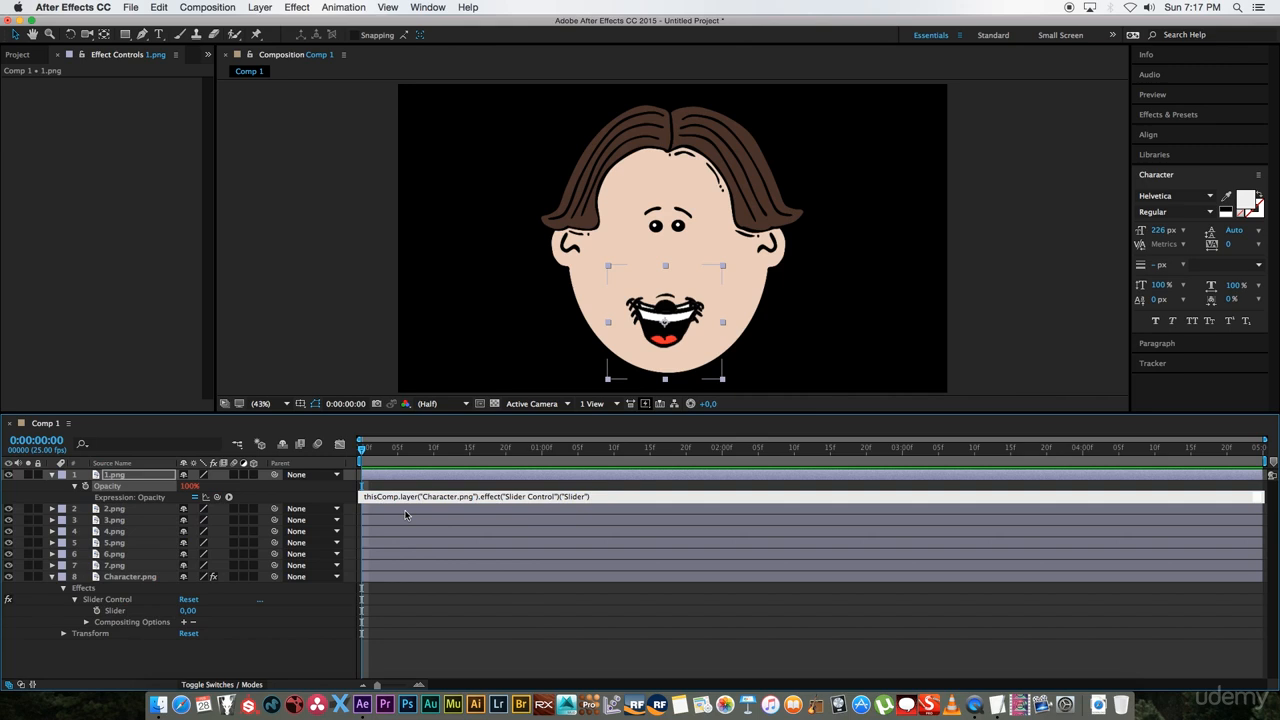
text(if )
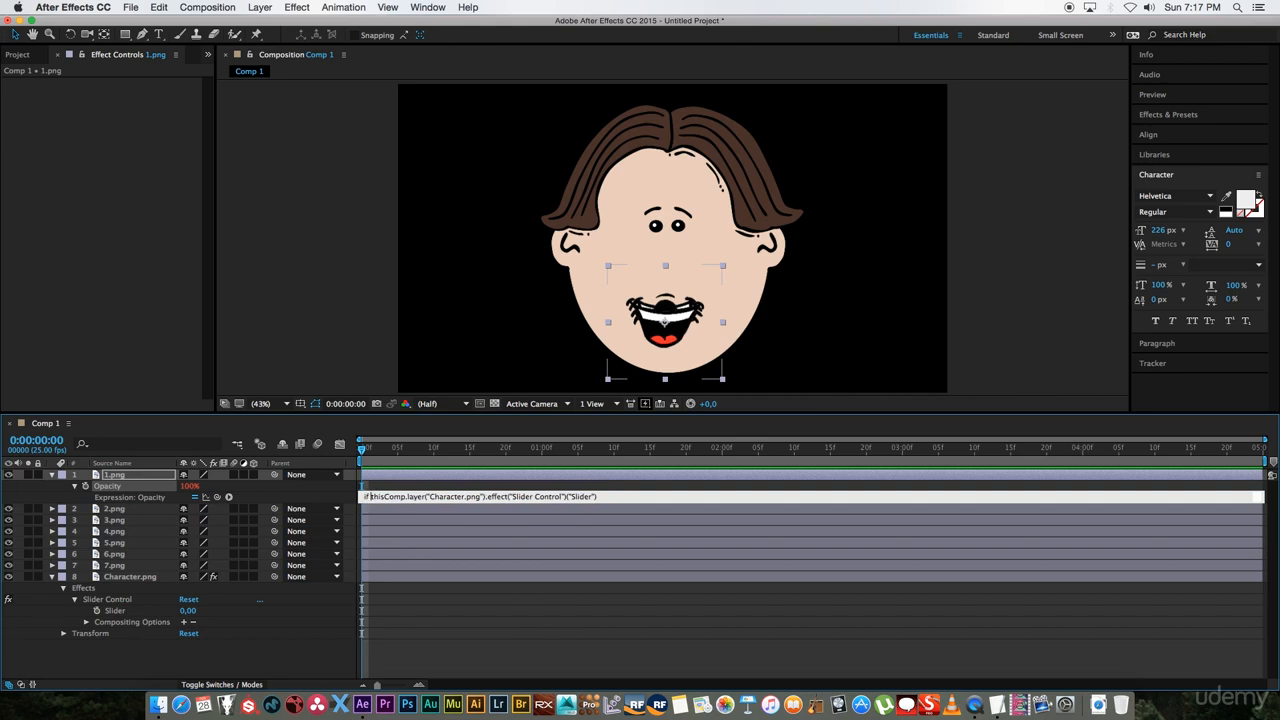
text(()
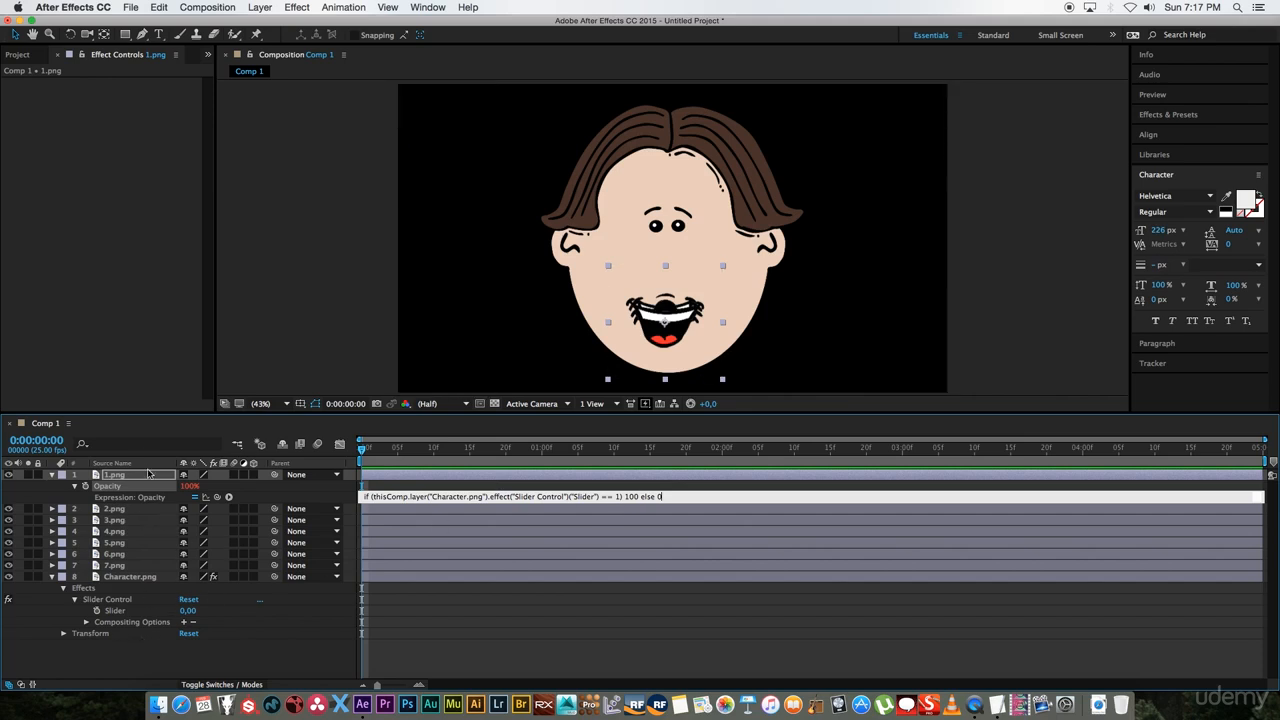
click(245, 605)
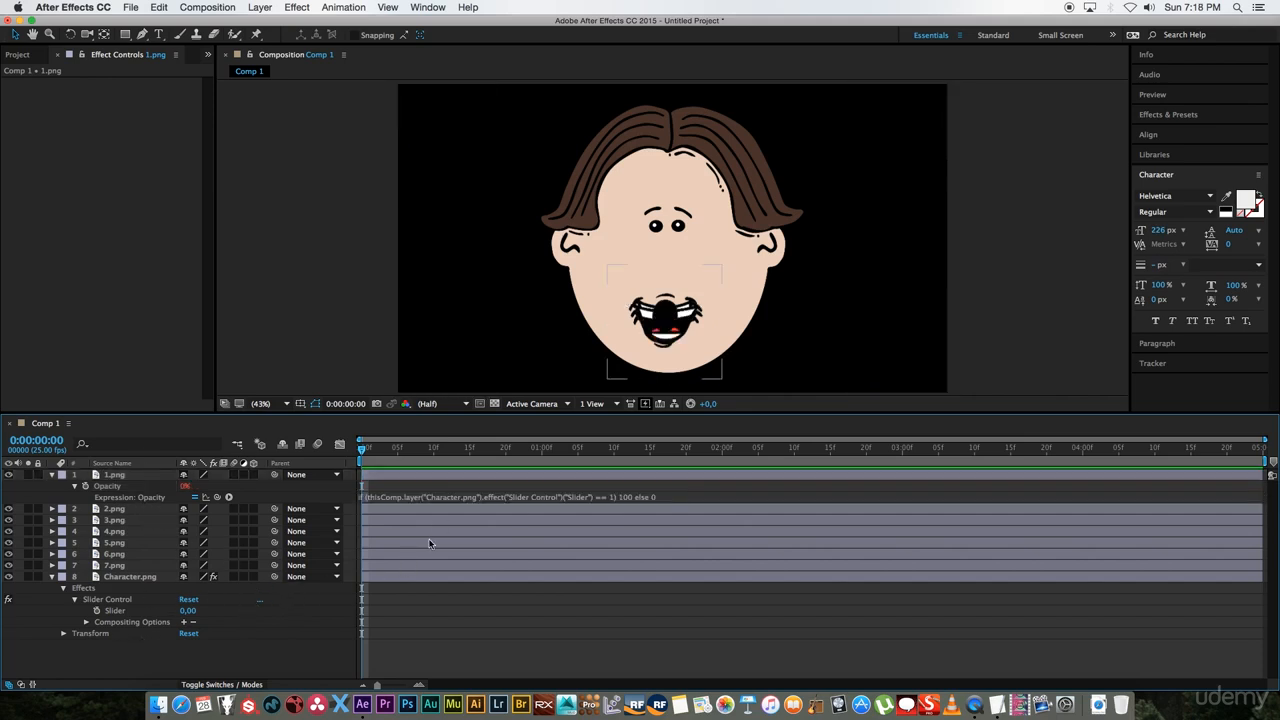
Step: Hide layers 2.png to 7.png and test the character's slider at 1 and 2, then return it to 0
drag(9, 510, 8, 568)
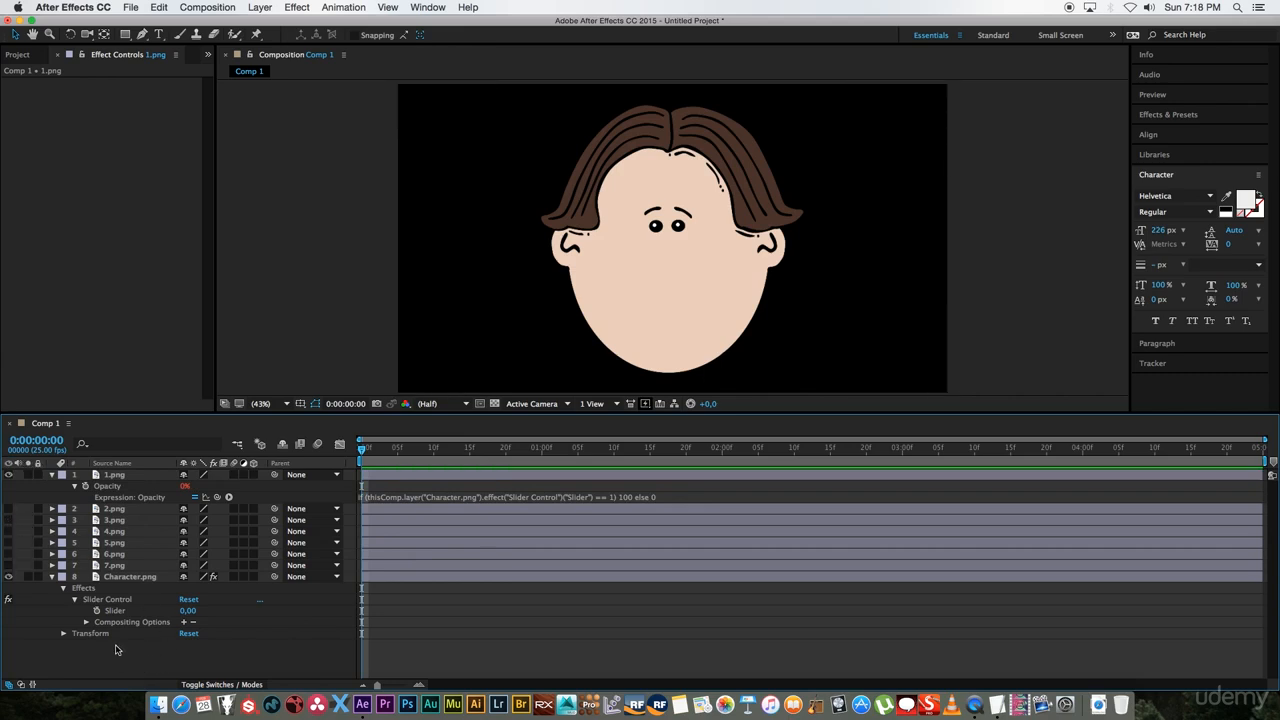
click(120, 577)
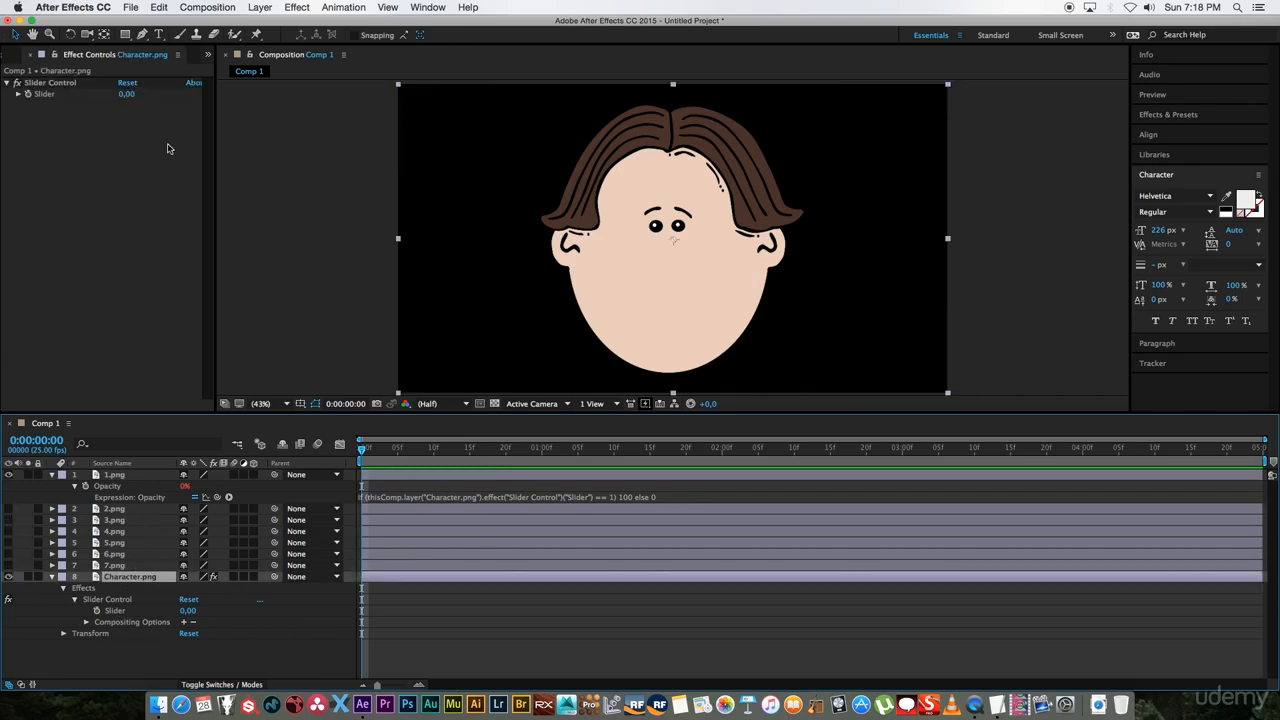
click(124, 94)
text(1)
key(Return)
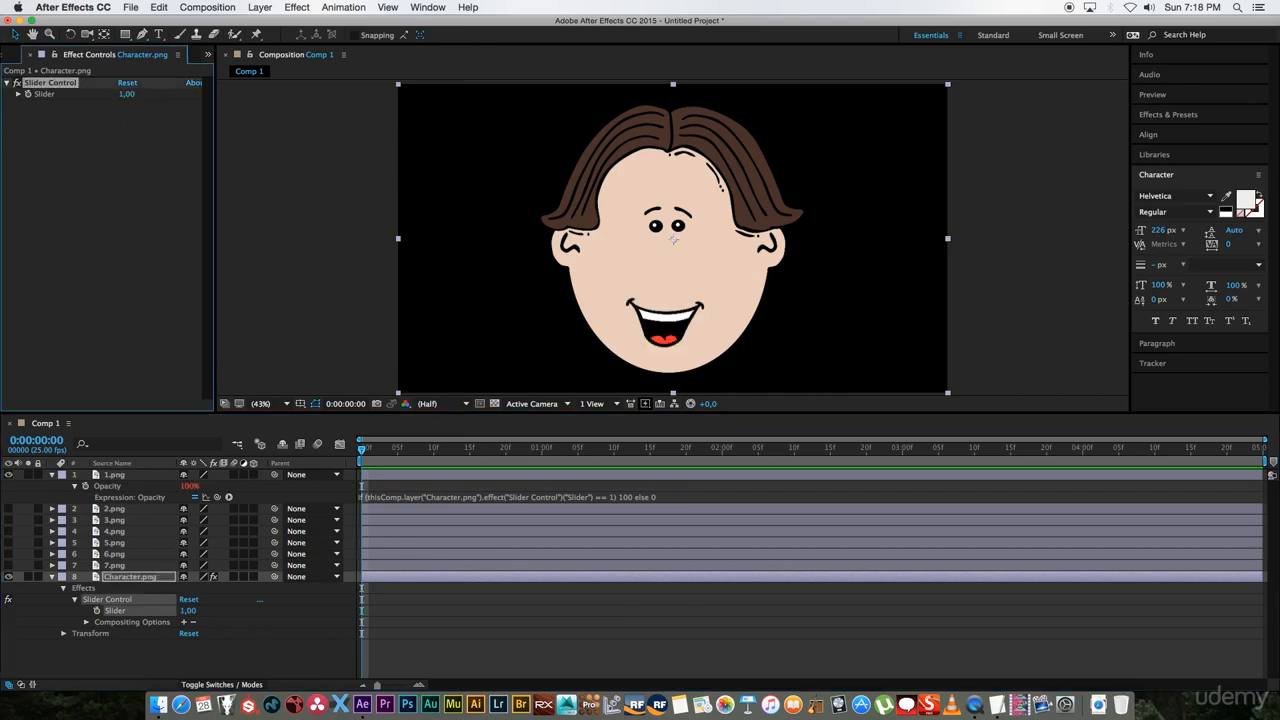
click(126, 94)
text(2)
key(Return)
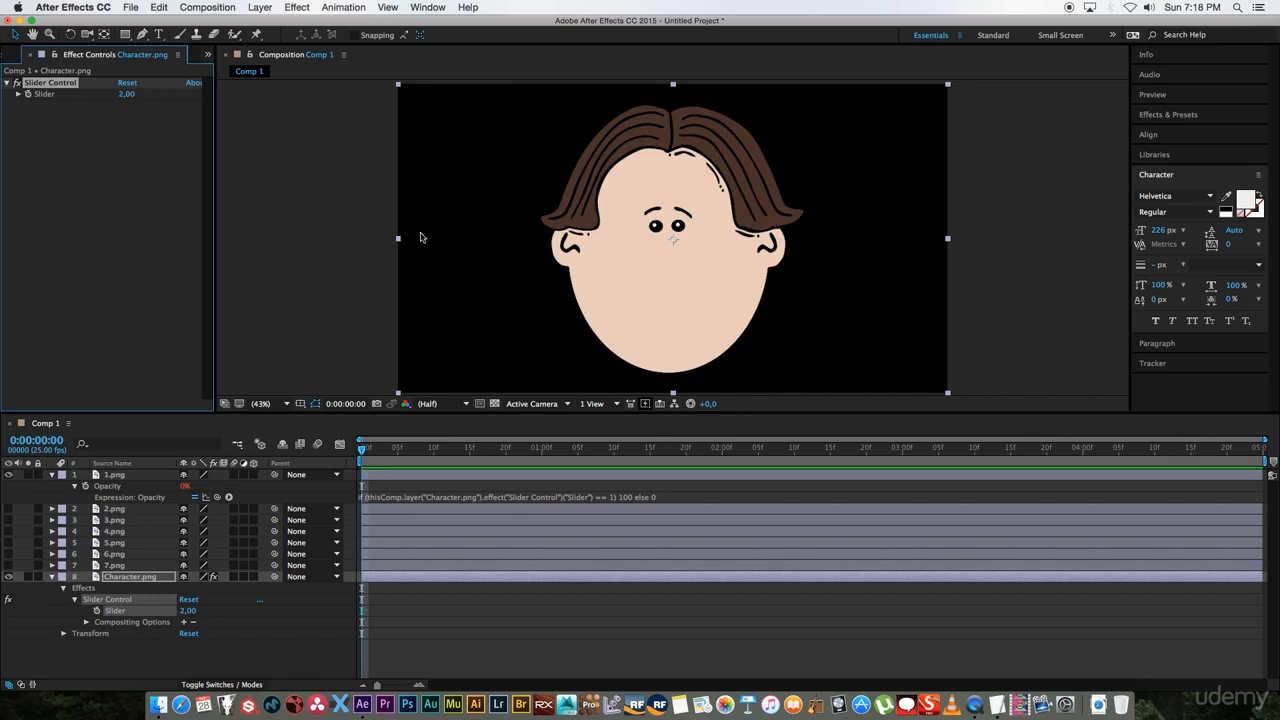
click(121, 95)
text(0)
key(Return)
Step: Copy the whole opacity expression of layer 1.png, collapse that layer, and show layers 2.png to 7.png again
click(447, 498)
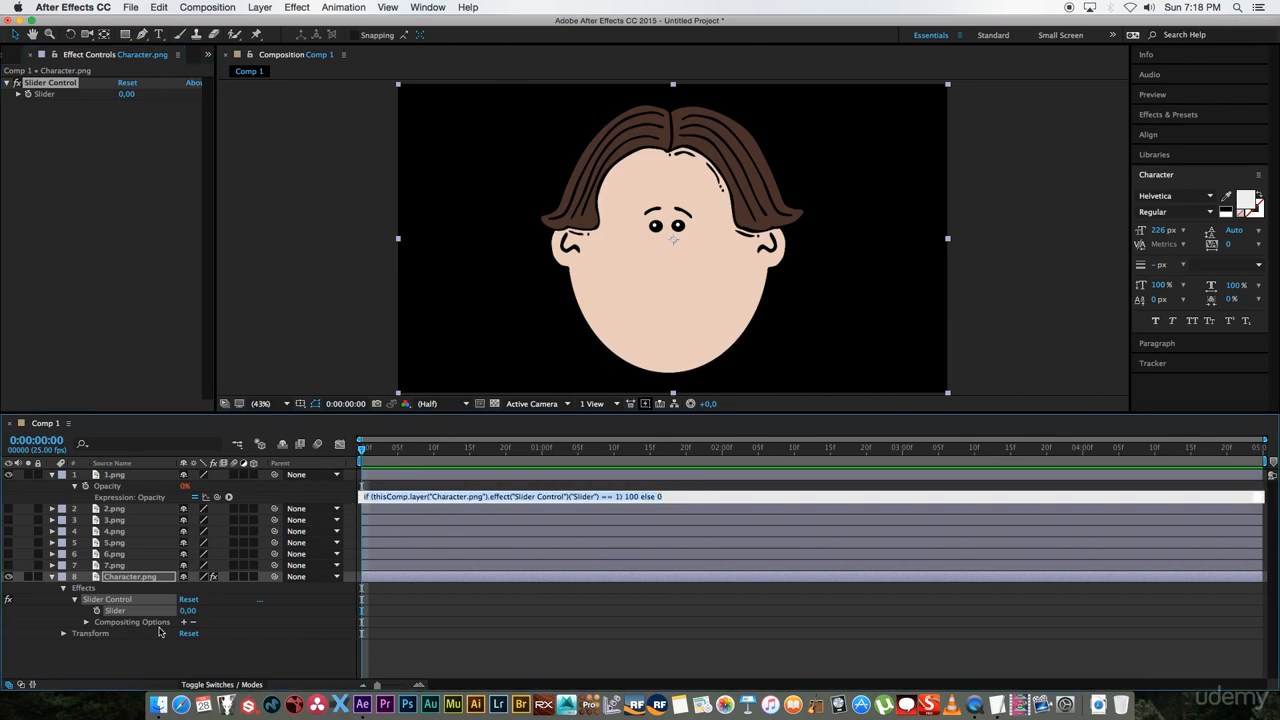
click(140, 660)
click(52, 476)
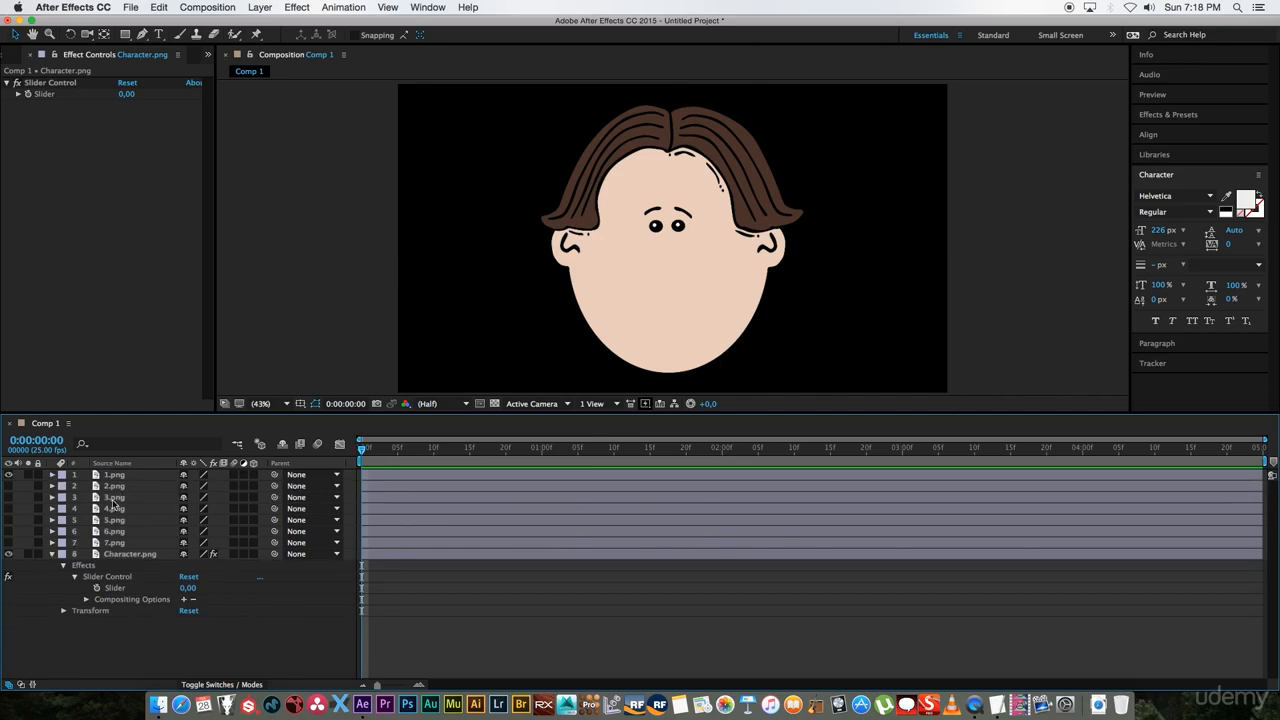
click(8, 532)
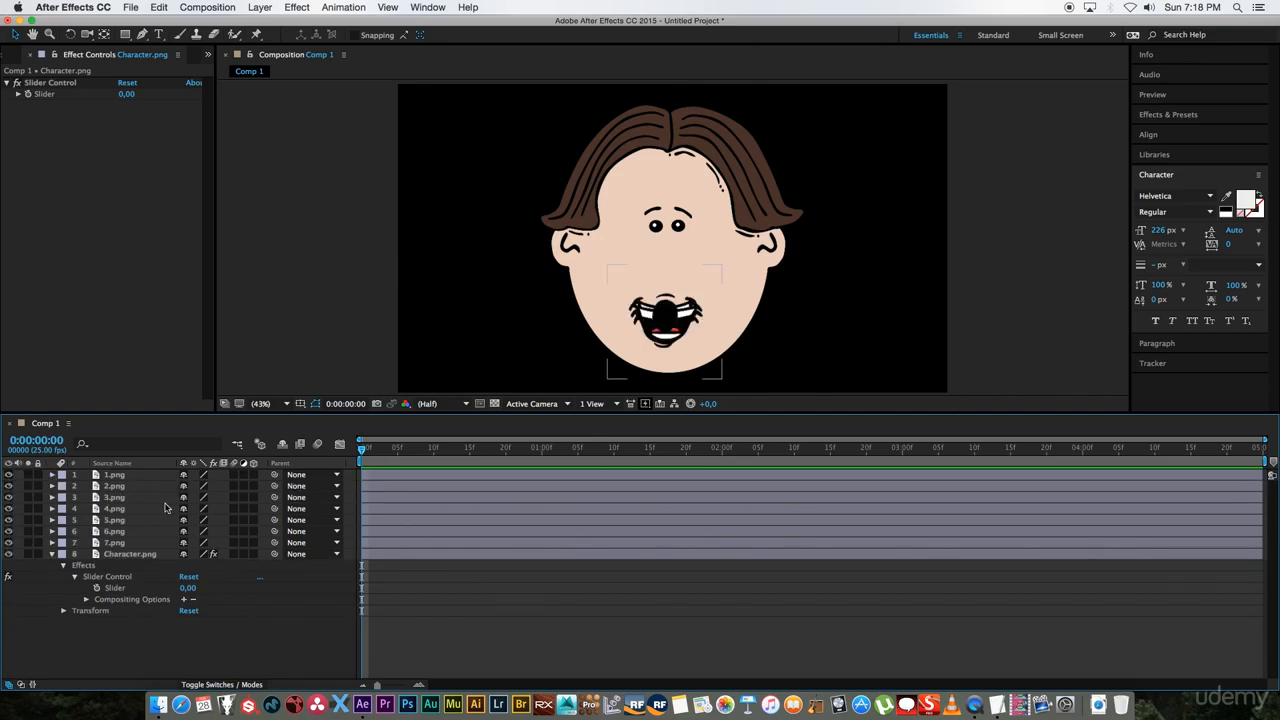
Step: Add the copied expression to the Opacity of layer 2.png, changing its slider condition to == 2
click(124, 487)
key(t)
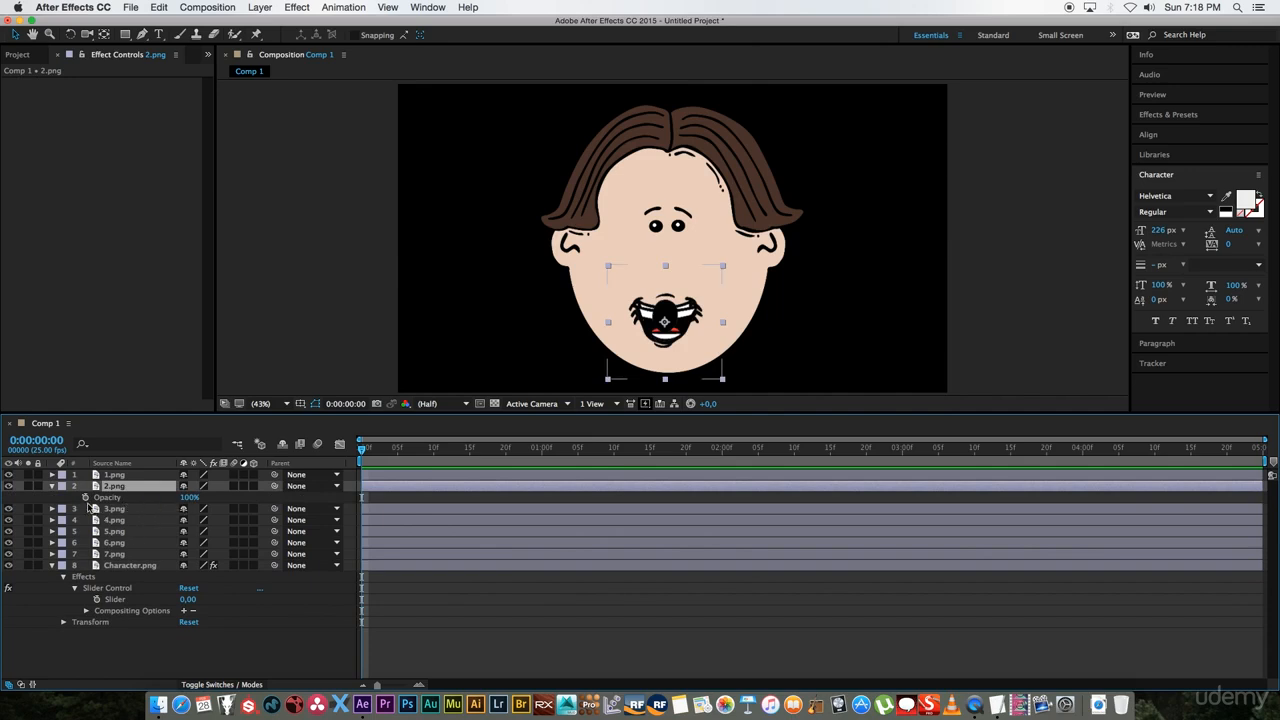
alt+click(85, 497)
text(if (thisComp.layer("Character.png").effect("Slider Control")("Slider") == 1) 100 else 0)
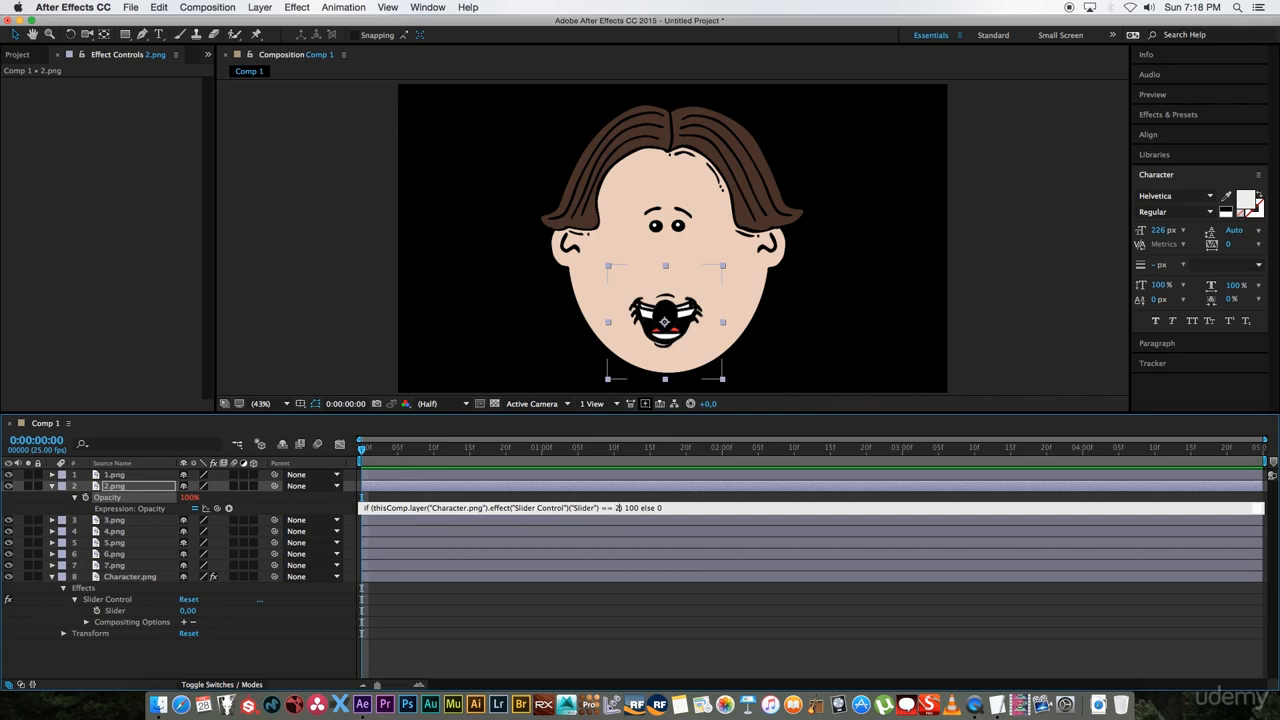
click(268, 659)
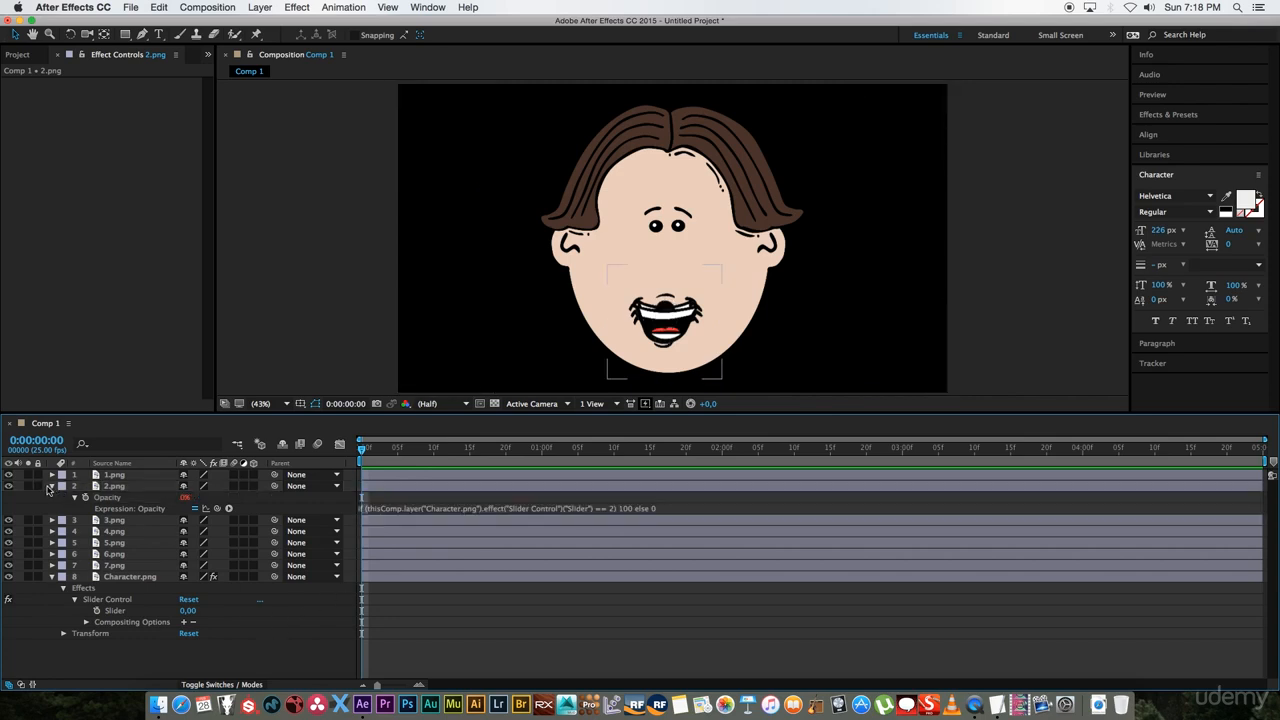
Step: Collapse layer 2.png and add the copied slider expression to the Opacity of layer 3.png, changing its condition to == 3
click(51, 486)
click(112, 497)
key(t)
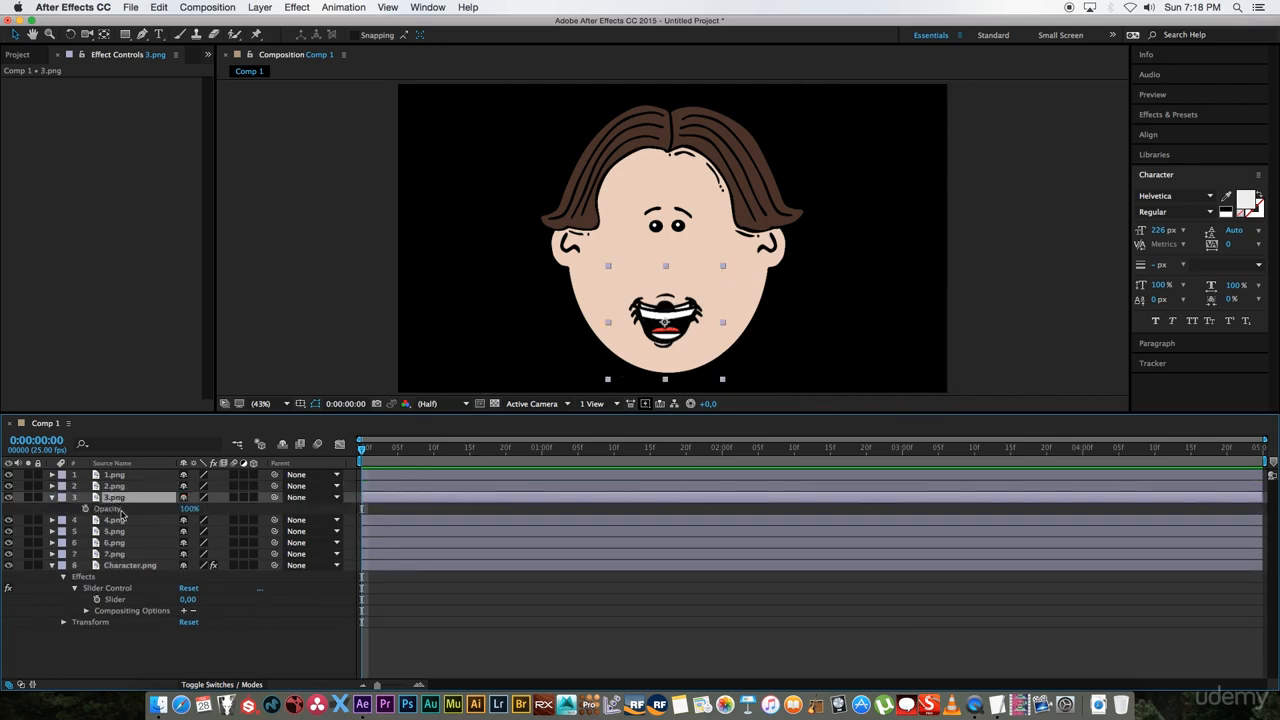
alt+click(85, 509)
text(if (thisComp.layer("Character.png").effect("Slider Control")("Slider") == 1) 100 else 0)
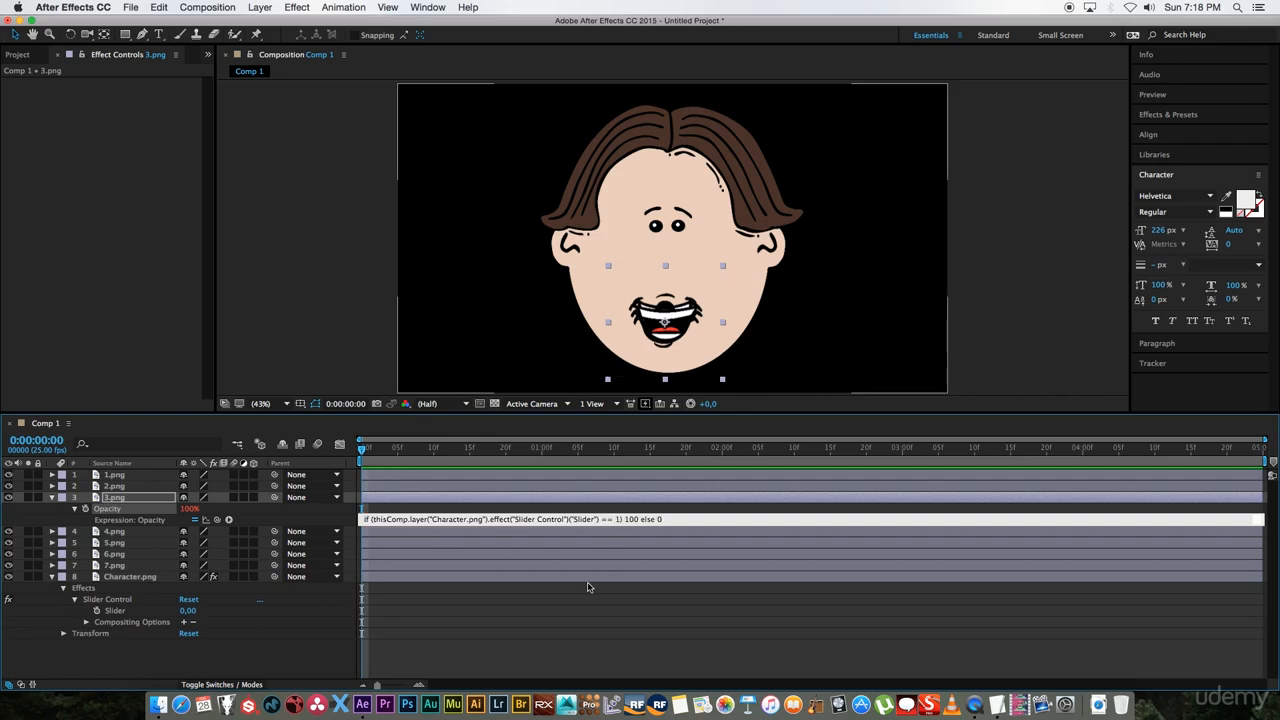
double_click(617, 519)
text(3)
click(205, 663)
click(52, 497)
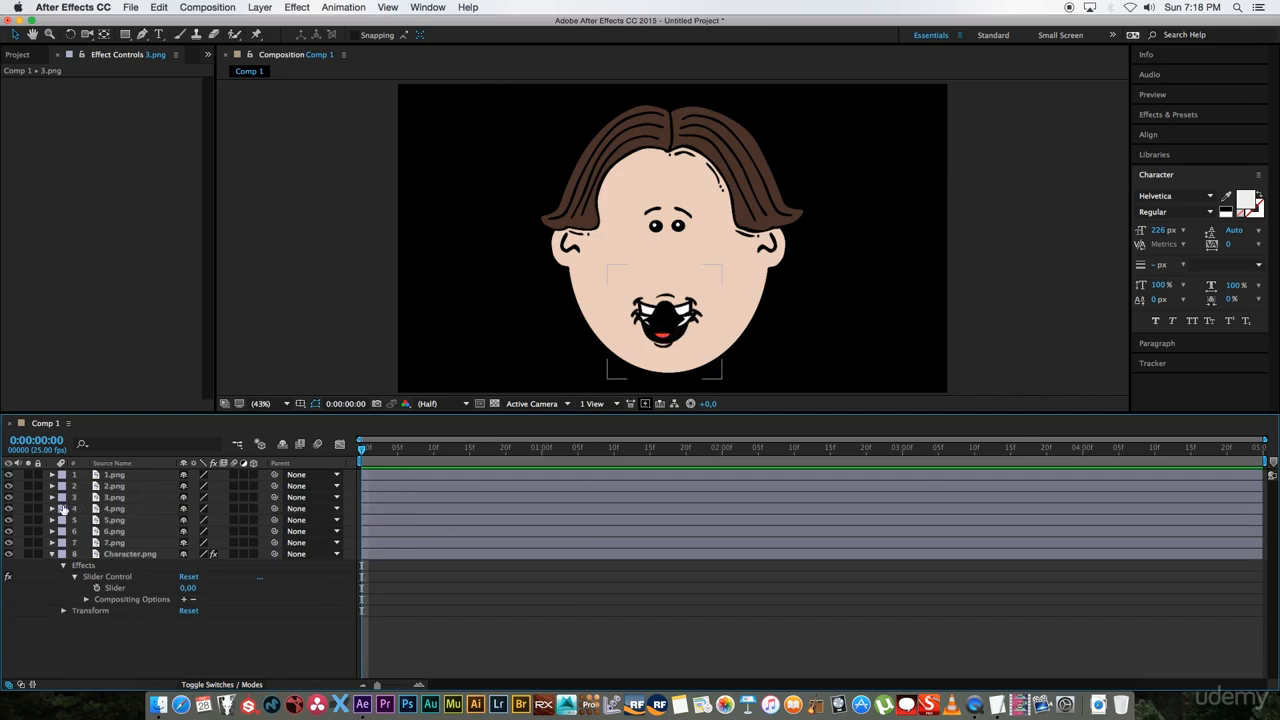
Step: Add the copied slider expression to the Opacity of layer 4.png with the condition == 4, and collapse the layer
click(98, 509)
key(t)
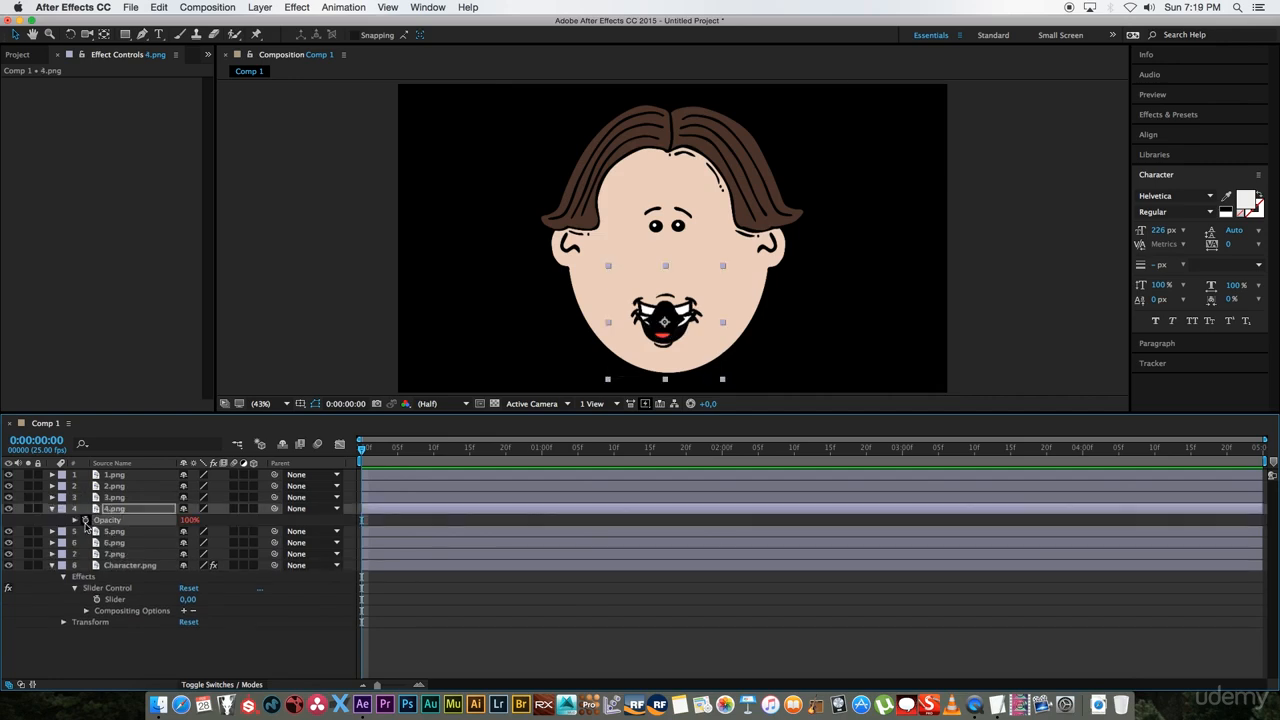
alt+click(85, 520)
text(if (thisComp.layer("Character.png").effect("Slider Control")("Slider") == 1) 100 else 0)
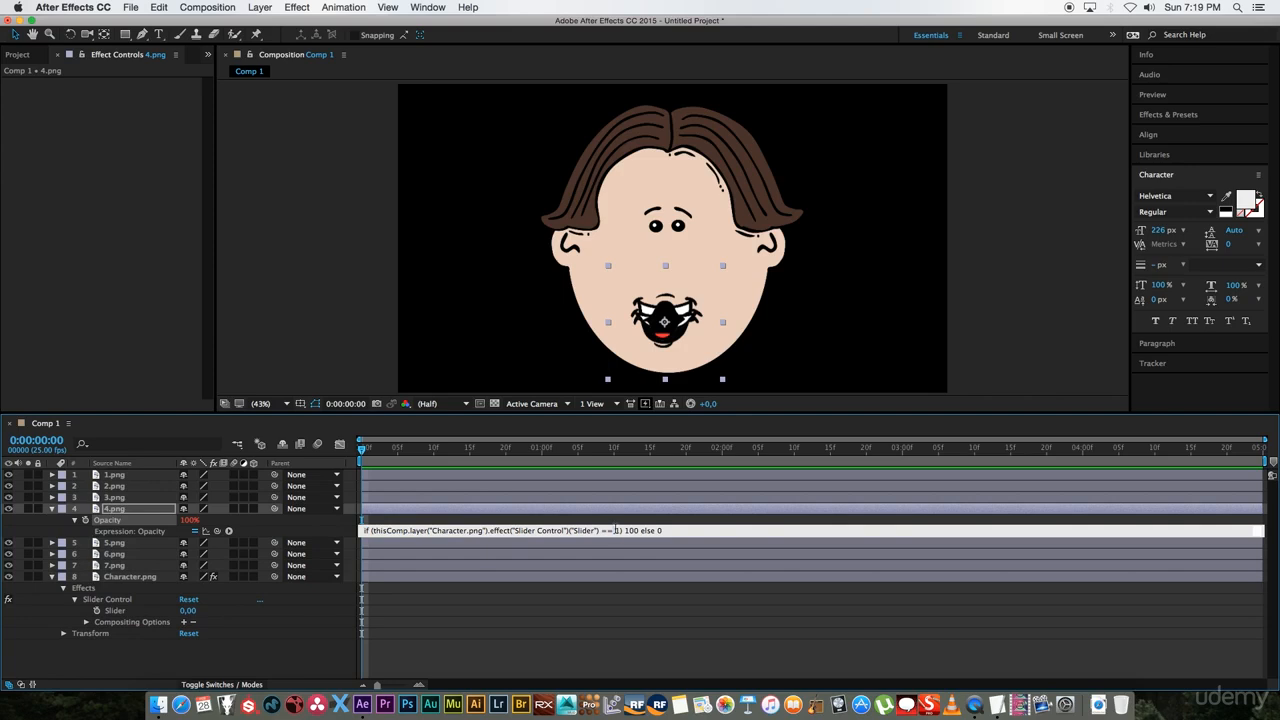
click(237, 651)
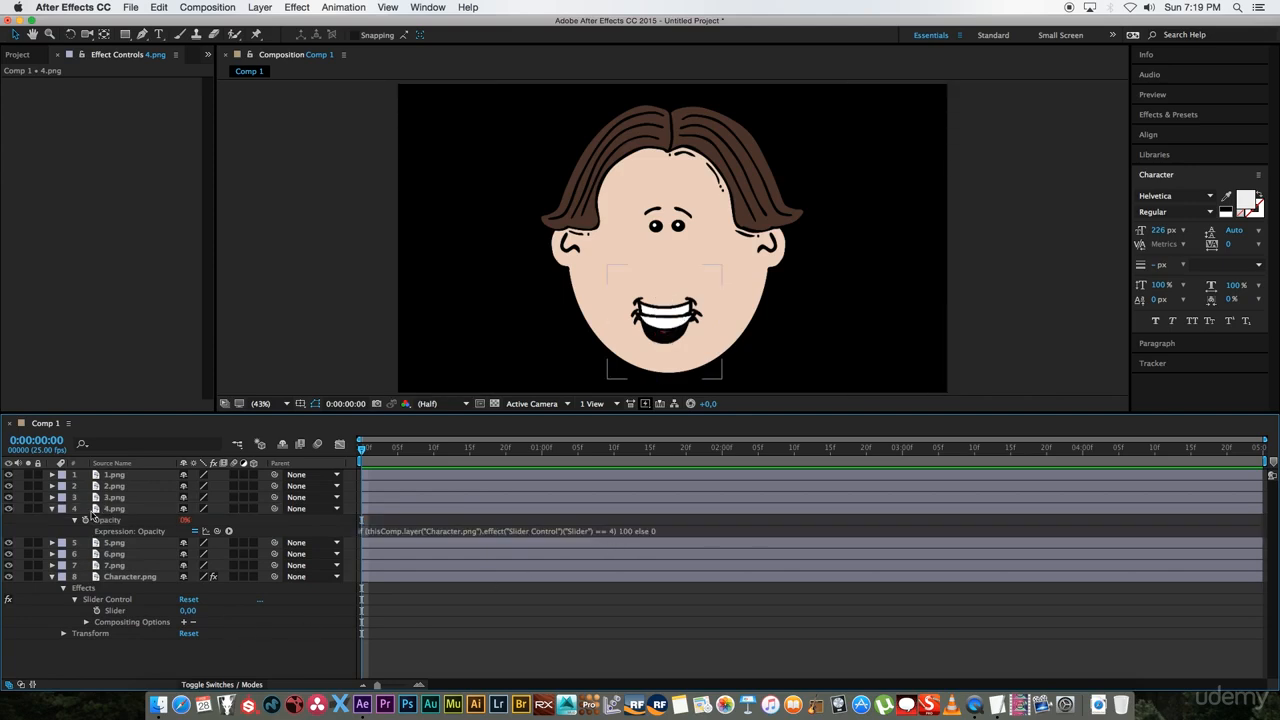
click(52, 509)
Step: Add the copied slider expression to the Opacity of layers 5.png and 6.png, with the conditions == 5 and == 6
click(52, 520)
click(122, 521)
key(t)
alt+click(85, 531)
key(super+v)
alt+click(85, 543)
key(super+v)
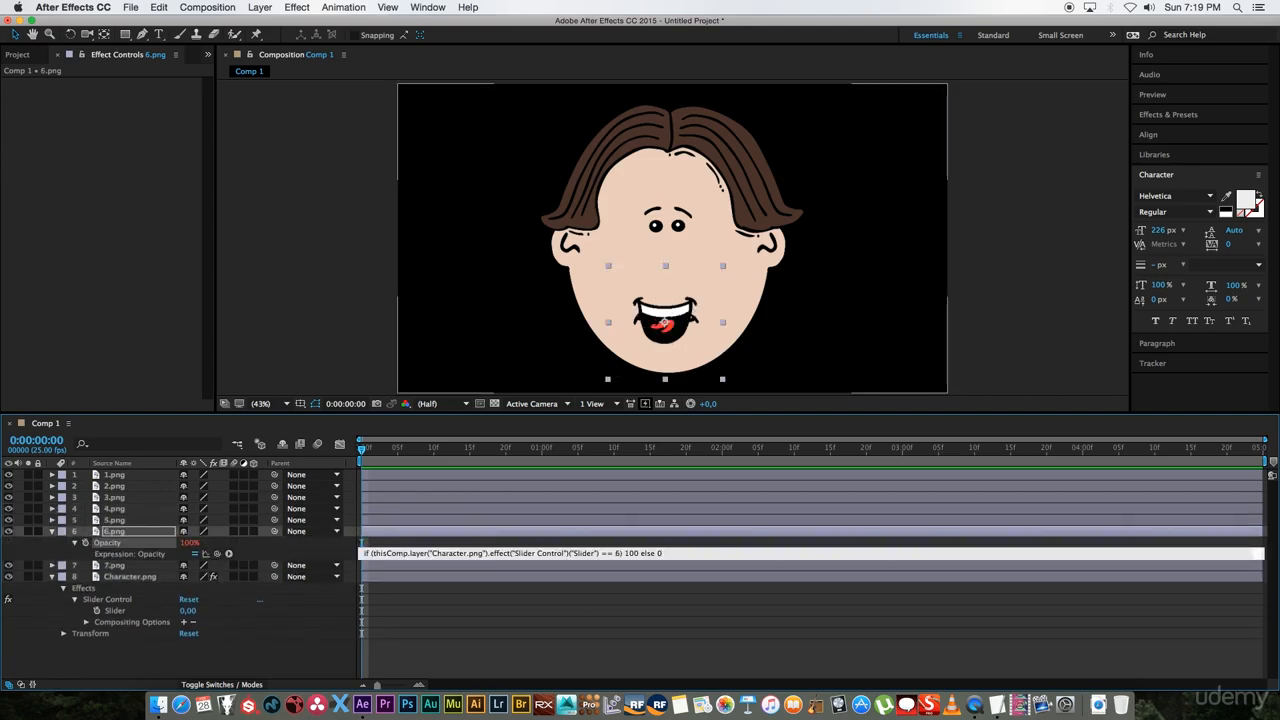
Step: Add the slider expression to the Opacity of layer 7.png with the condition == 7, and collapse all open layers
alt+click(85, 554)
key(super+v)
click(614, 606)
click(52, 554)
click(134, 477)
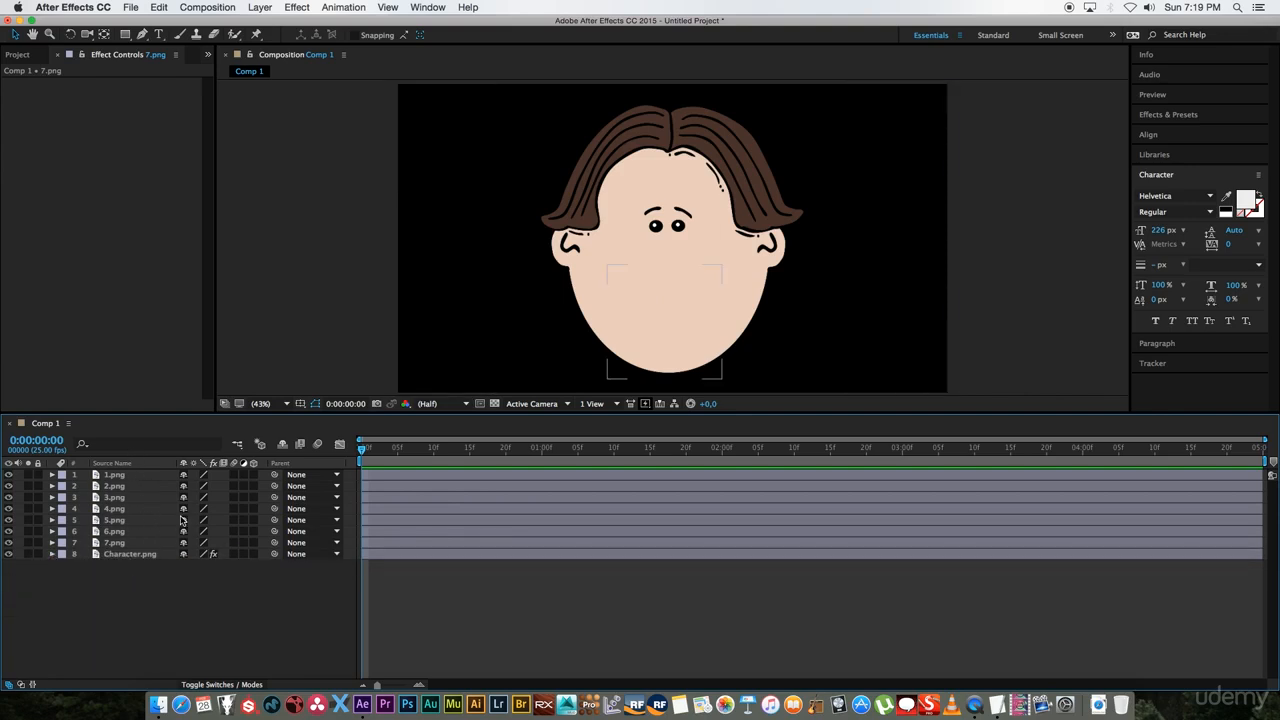
Step: Mark the mouth layers 1.png to 7.png as shy and hide all shy layers from the timeline
click(124, 476)
shift+click(115, 543)
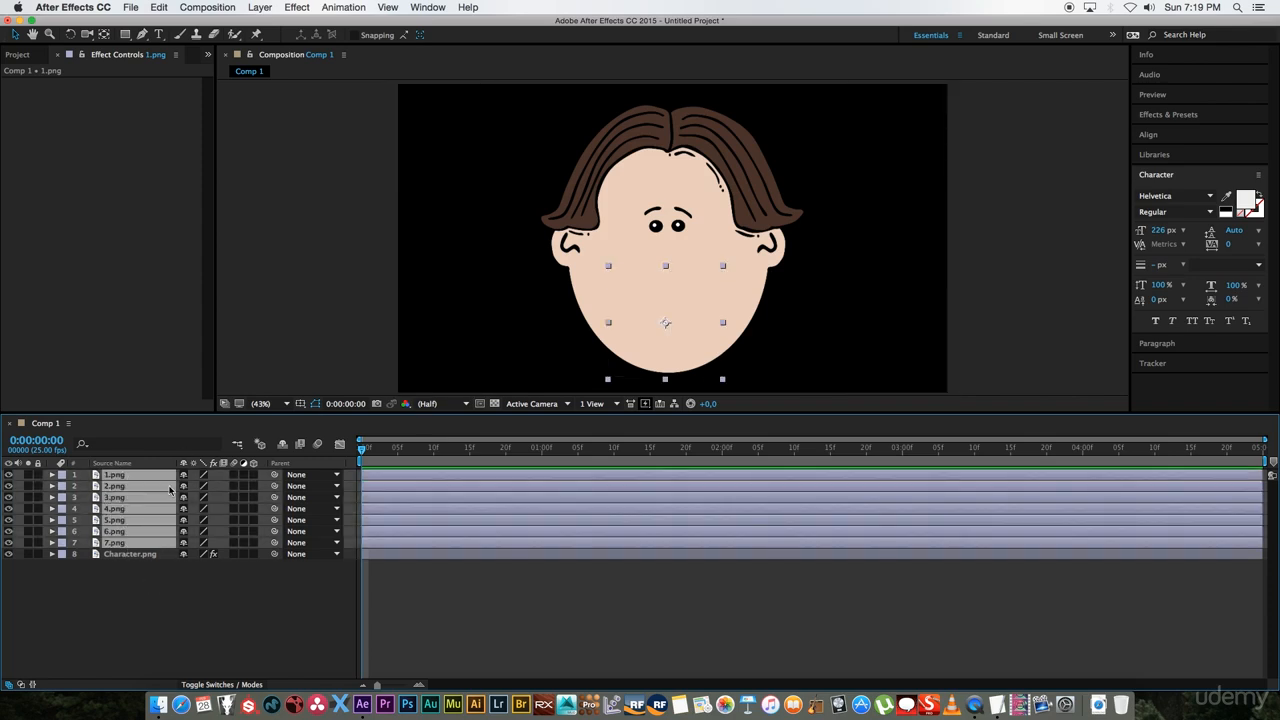
click(184, 476)
click(283, 445)
click(160, 553)
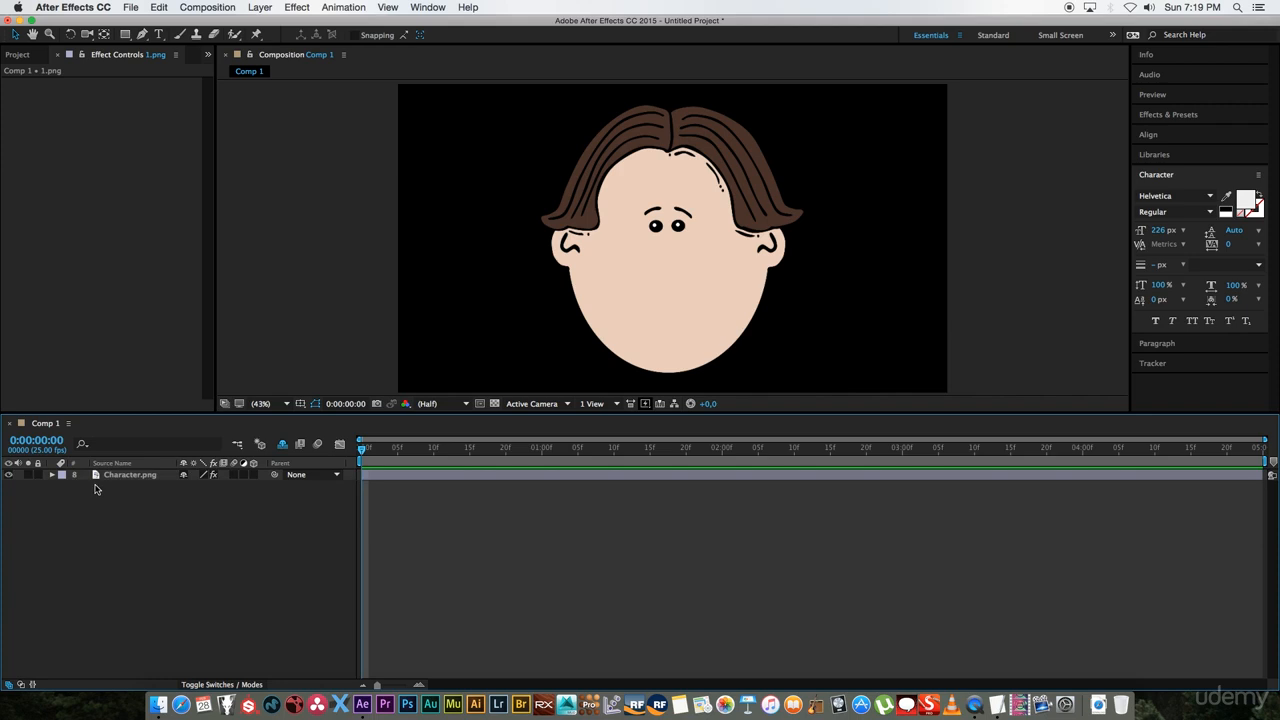
Step: Test the mouth switching by setting the Slider of Character.png to 1, 2, 3 and 4 in turn
click(130, 475)
click(125, 94)
text(1)
key(Return)
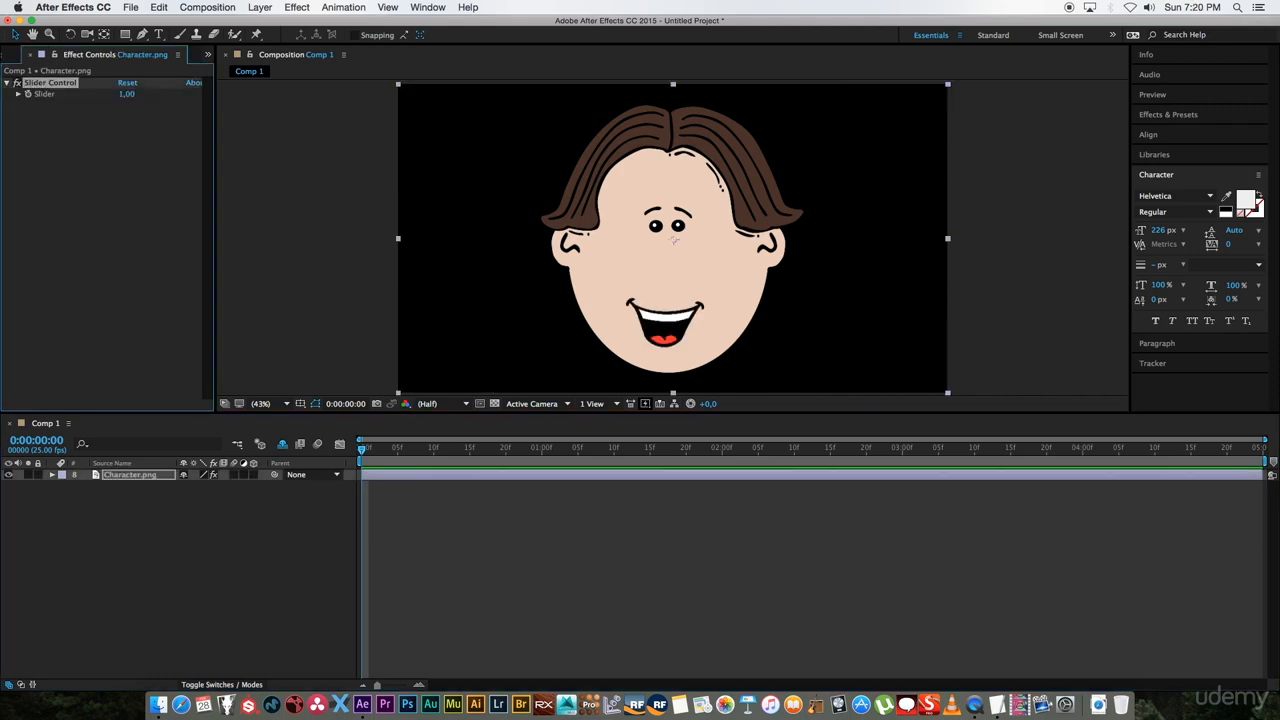
click(126, 94)
text(2)
key(Return)
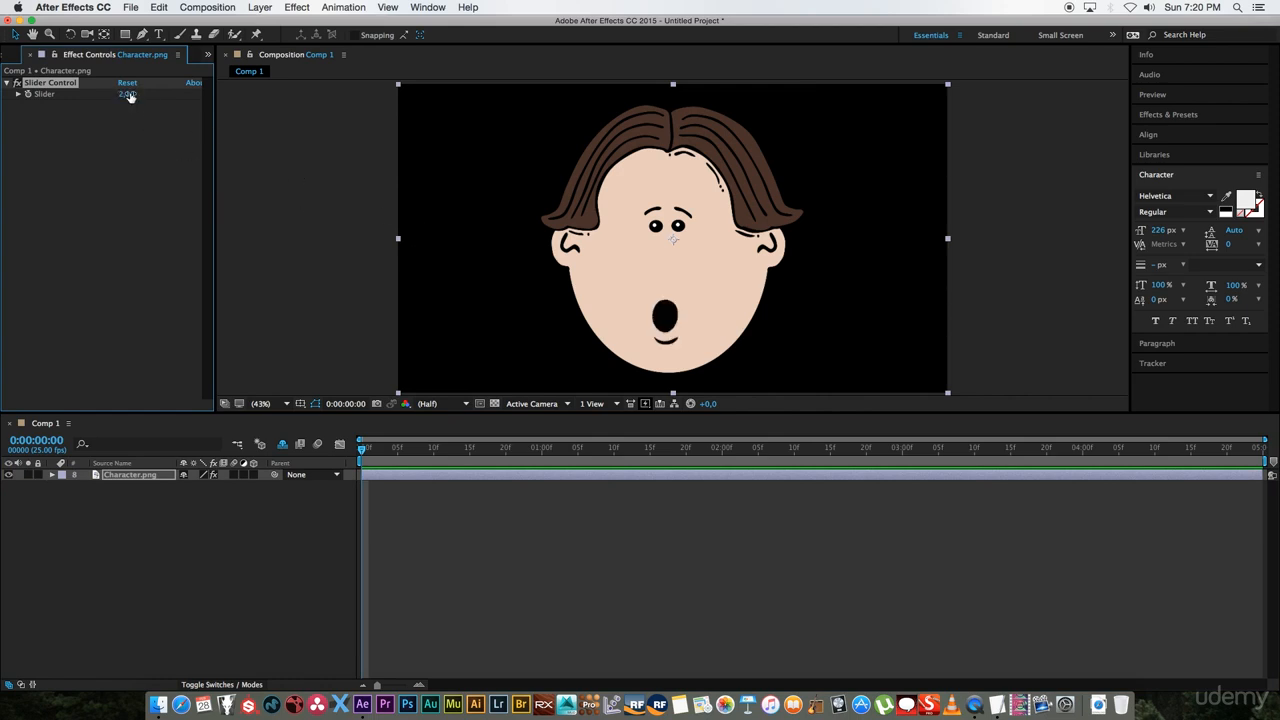
click(126, 94)
text(3)
key(Return)
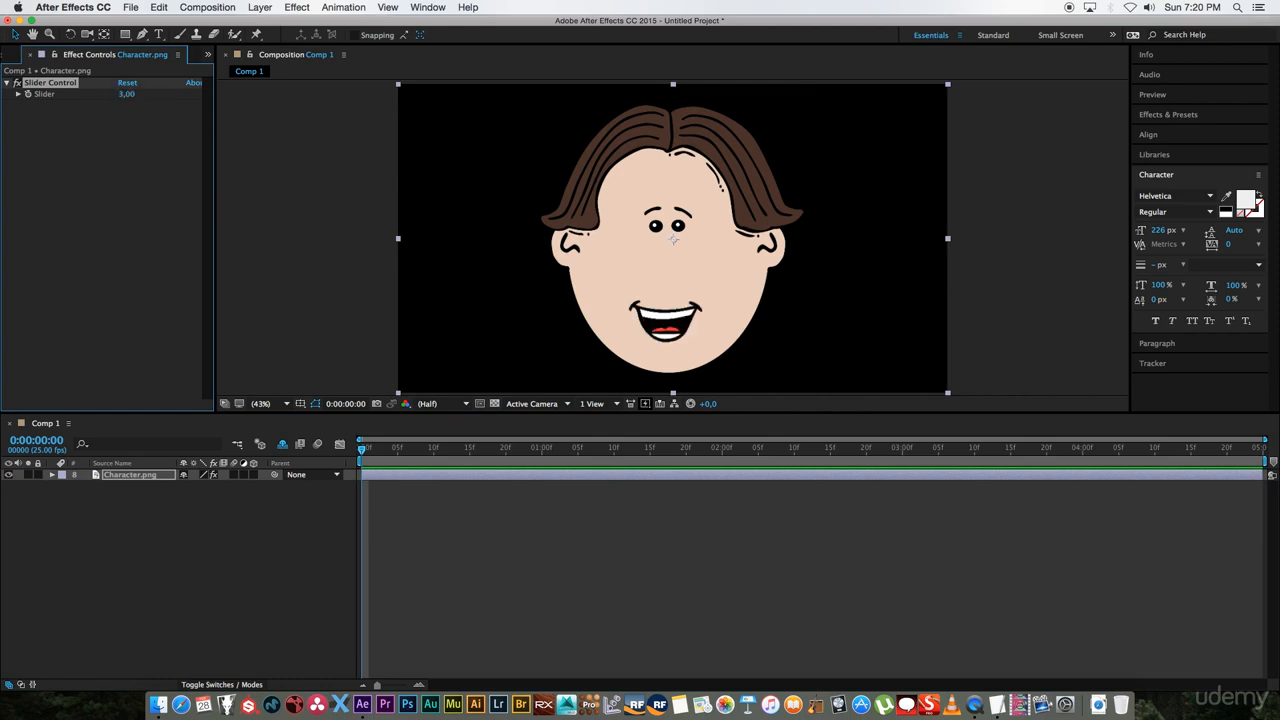
click(125, 95)
text(4)
key(Return)
click(190, 318)
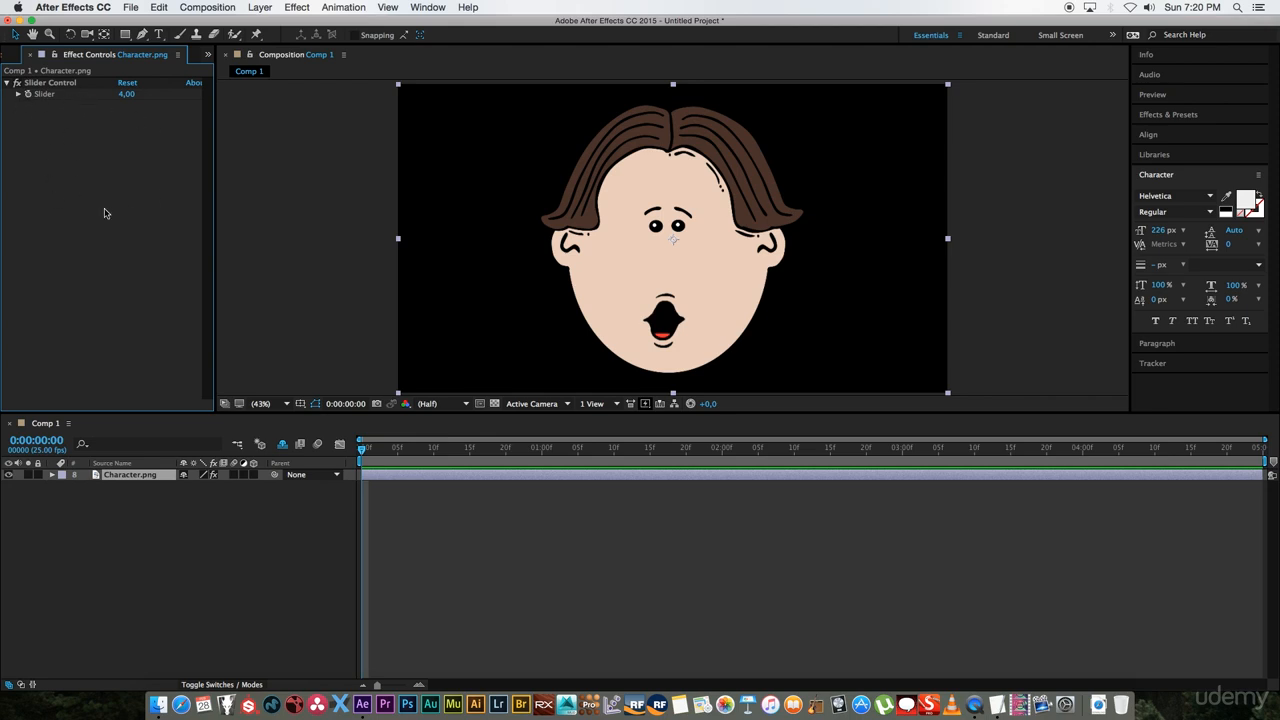
Step: Set the Slider of Character.png to 1 with a first keyframe at 0:00:00:00, and reveal its keyframes in the timeline
click(126, 94)
text(1)
key(Return)
click(28, 94)
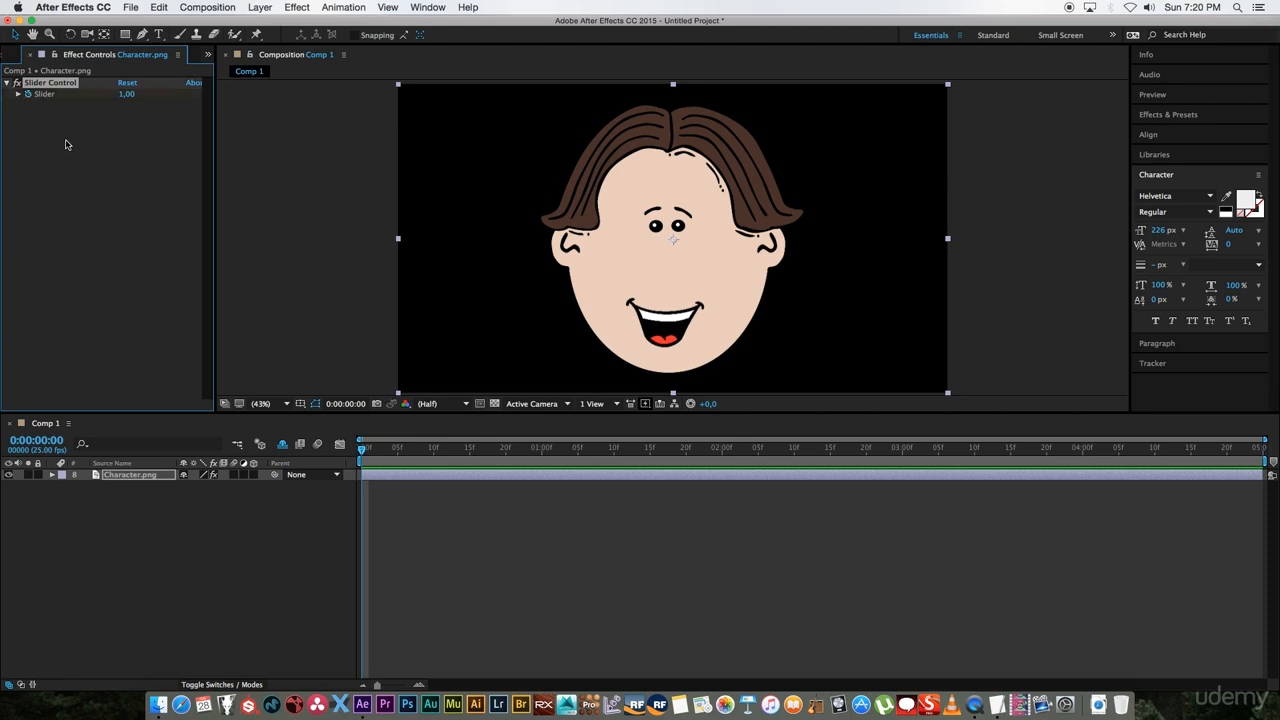
click(51, 474)
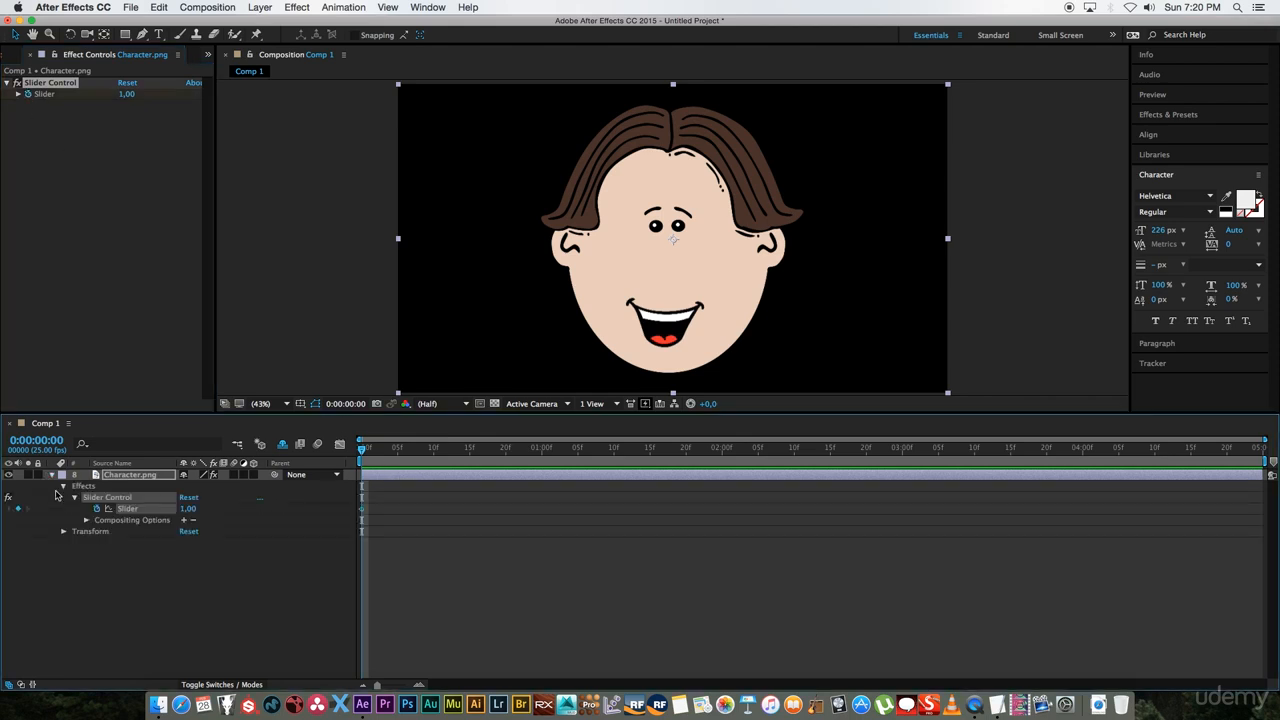
Step: Add a Slider keyframe holding the value 1 at frame 5, and set the Slider to 2 at frame 6
drag(362, 449, 398, 451)
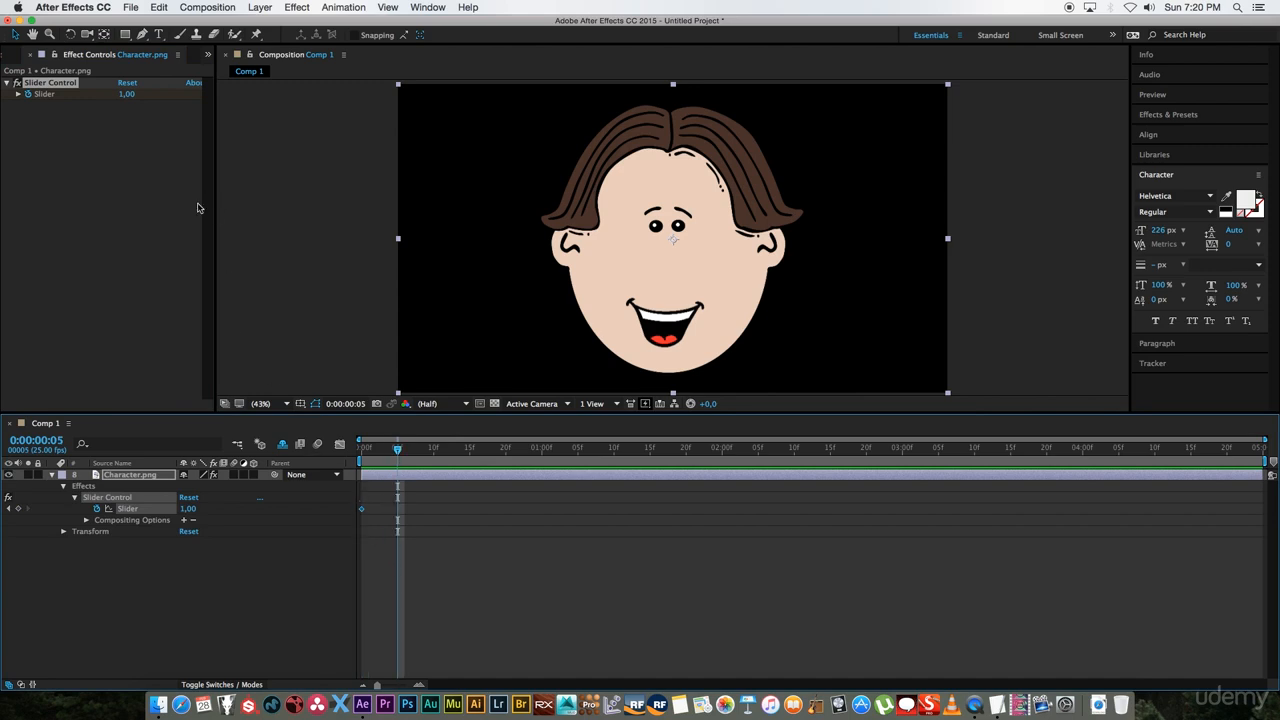
click(17, 508)
key(Page_Down)
click(126, 94)
text(2)
key(Return)
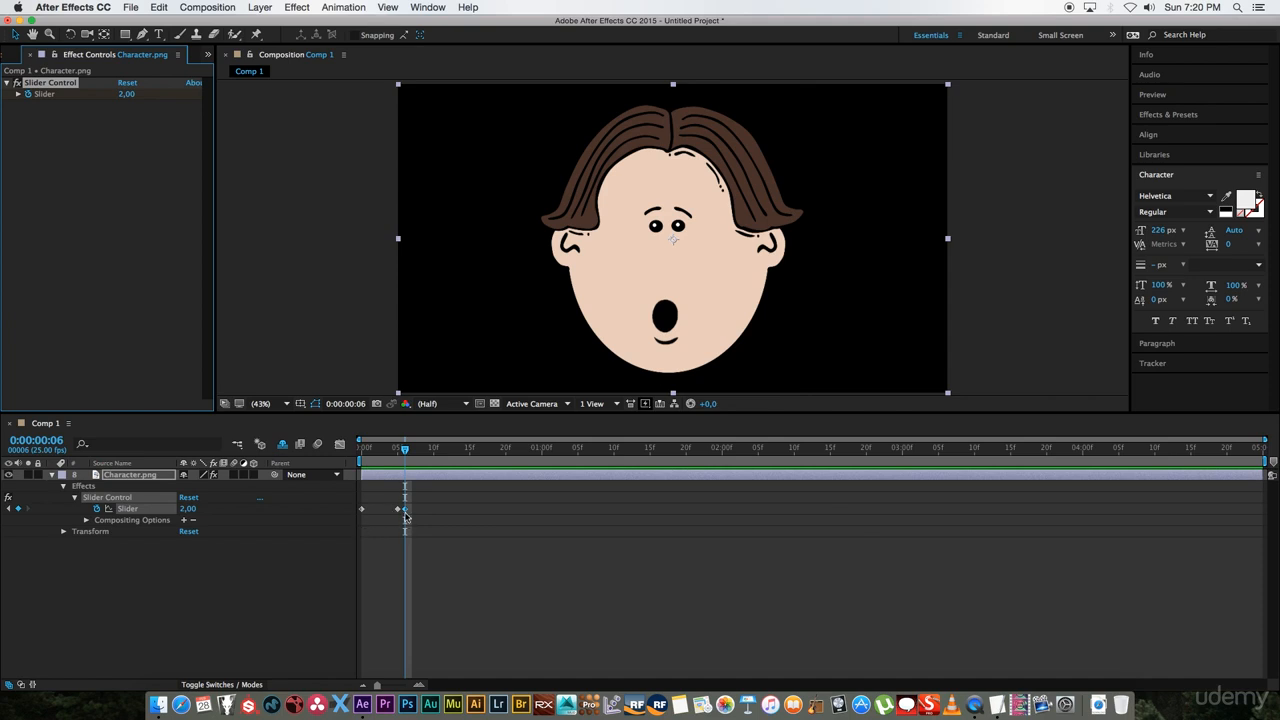
Step: Add a Slider keyframe holding the value 2 at frame 10, and set the Slider to 7 at frame 11
drag(405, 450, 433, 450)
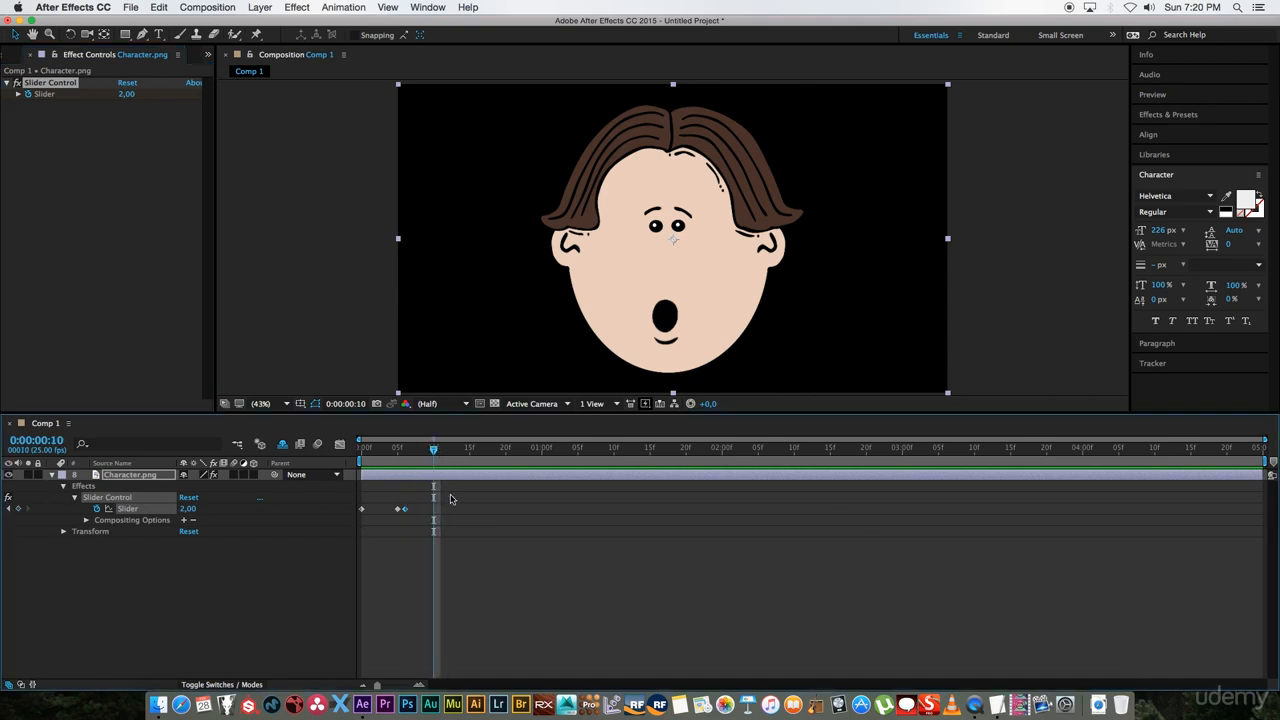
click(18, 508)
key(Page_Down)
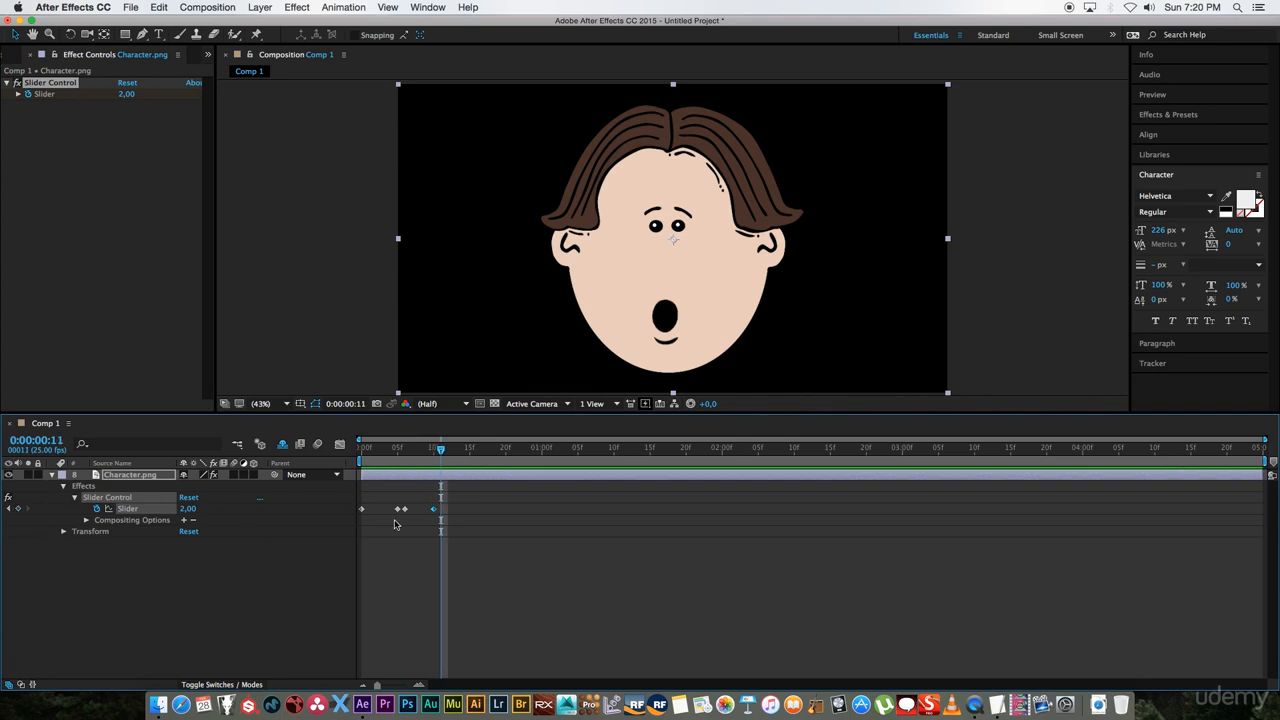
click(125, 94)
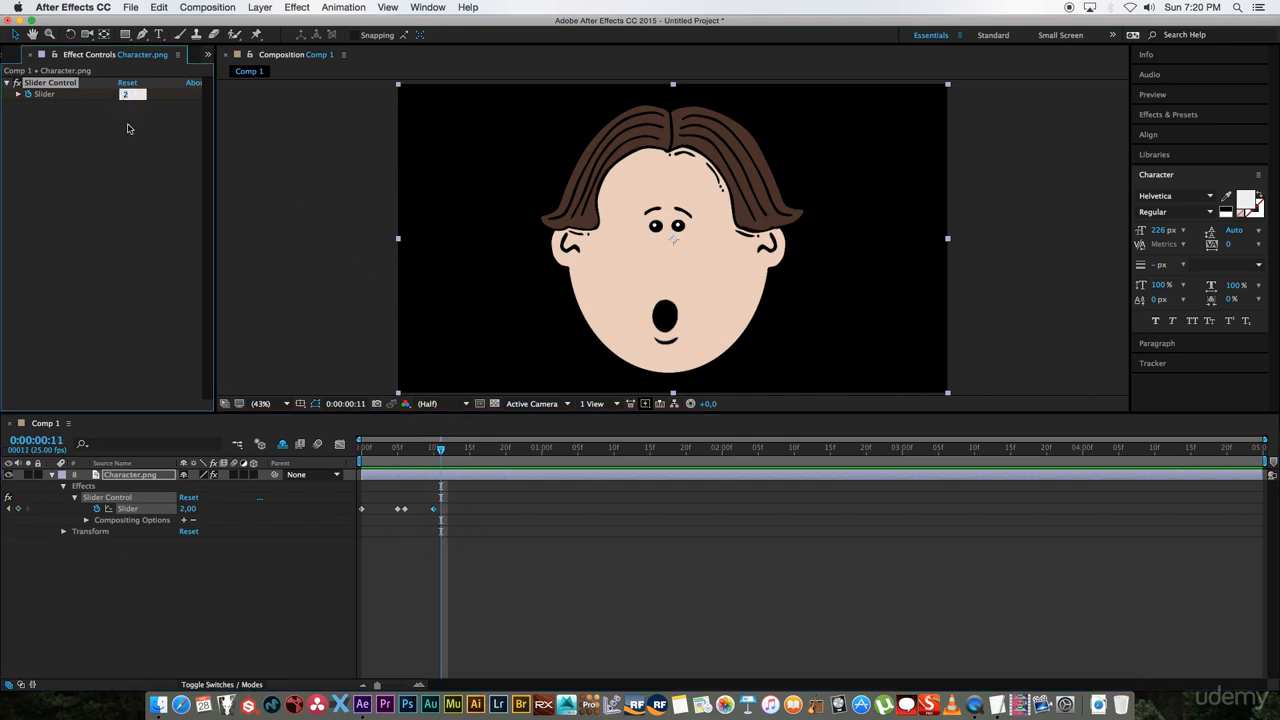
text(7)
key(Return)
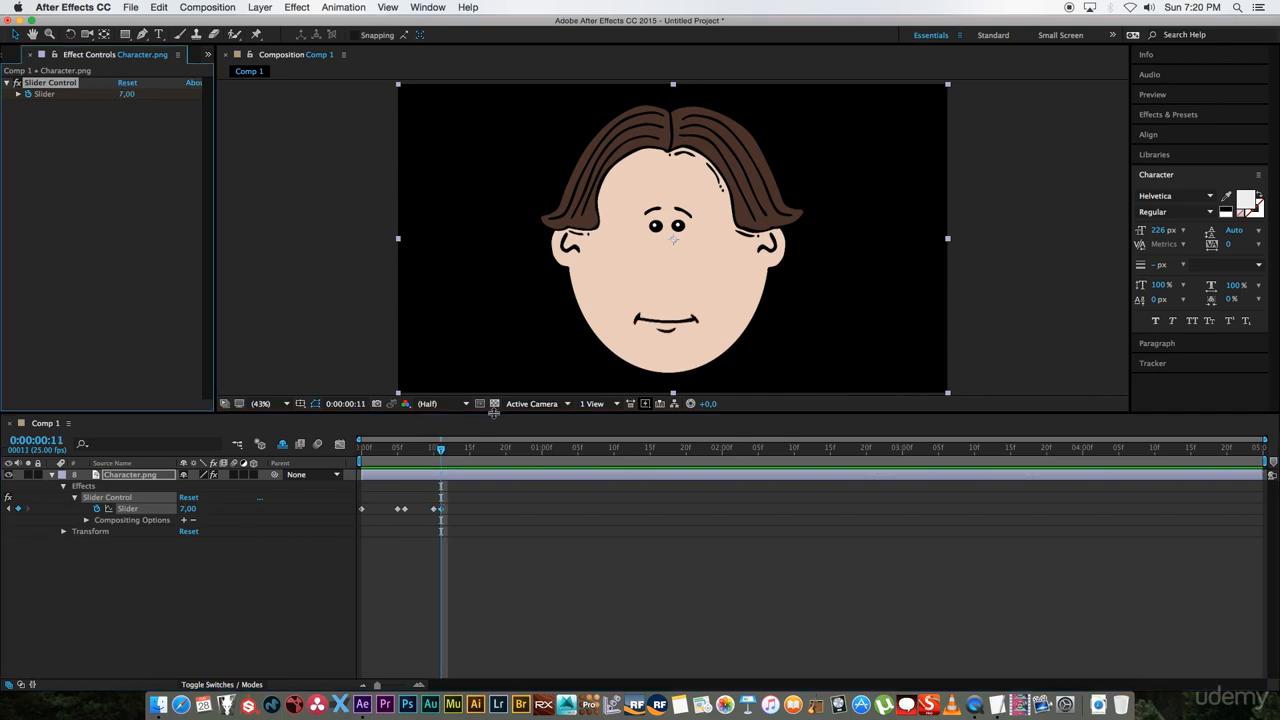
Step: Add a Slider keyframe holding the value 7 at frame 20, and set the Slider to 5 at frame 21
key(space)
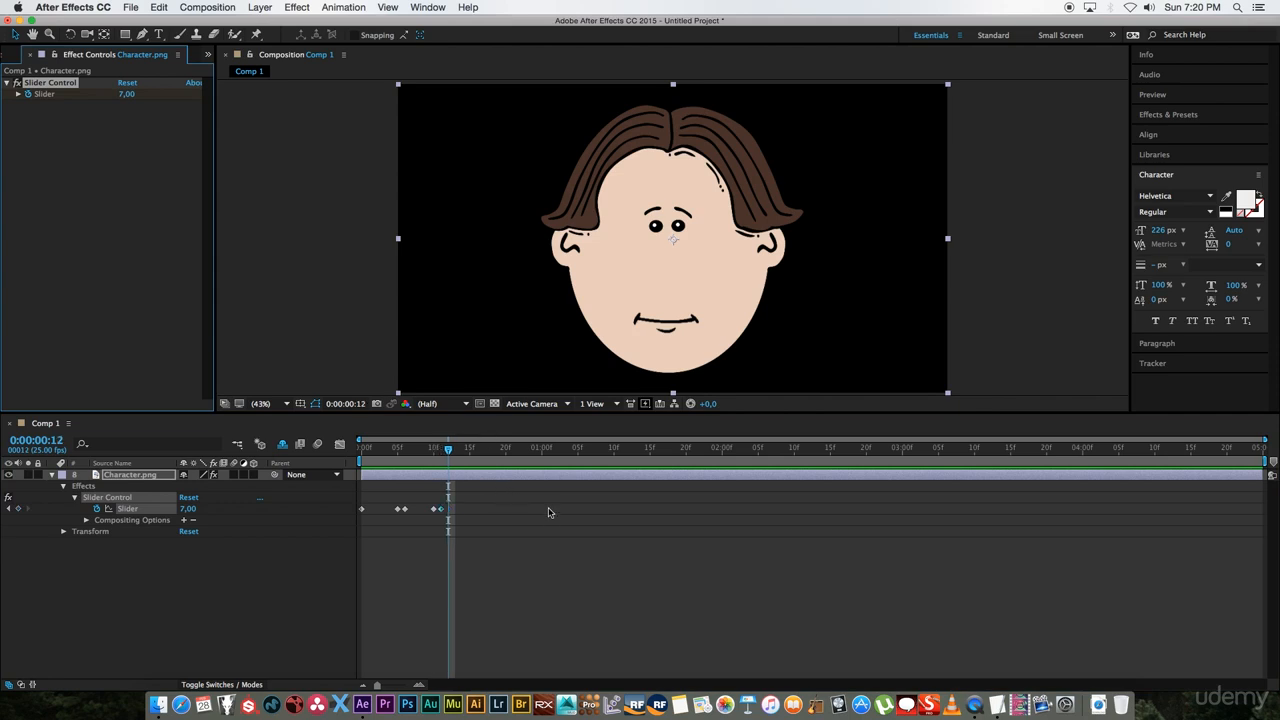
click(18, 509)
key(Page_Down)
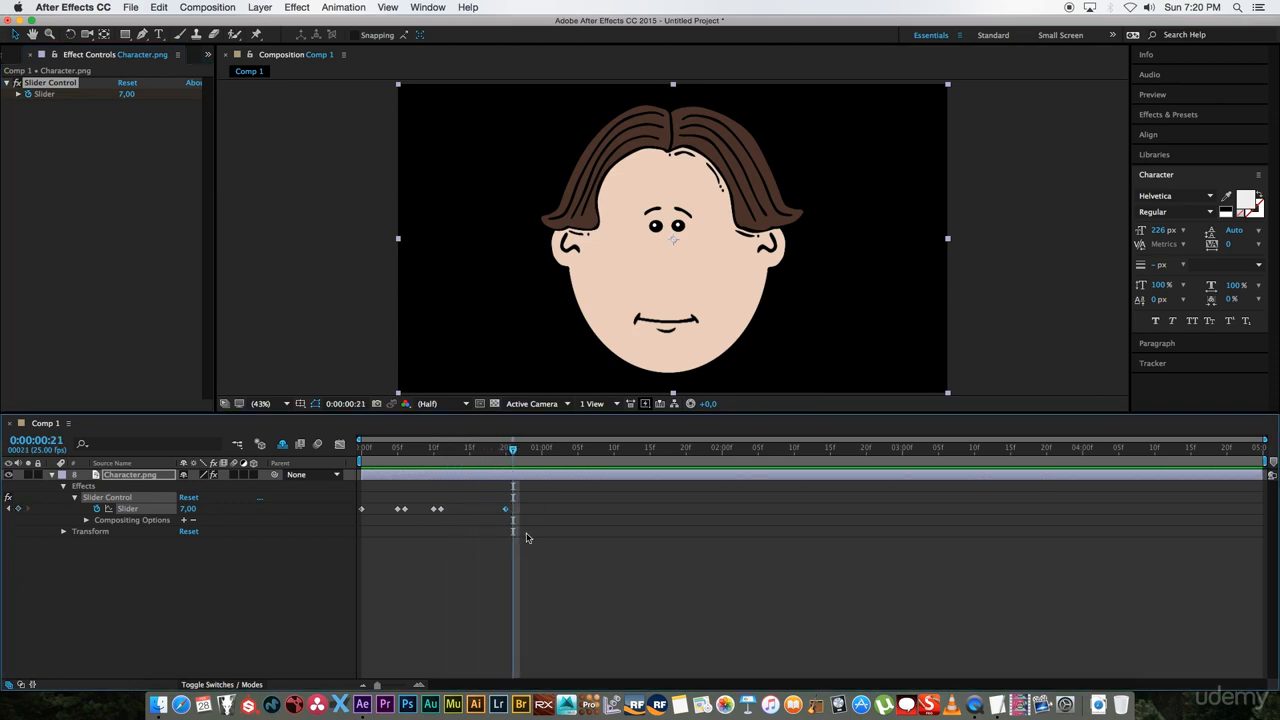
click(127, 95)
text(5)
key(Return)
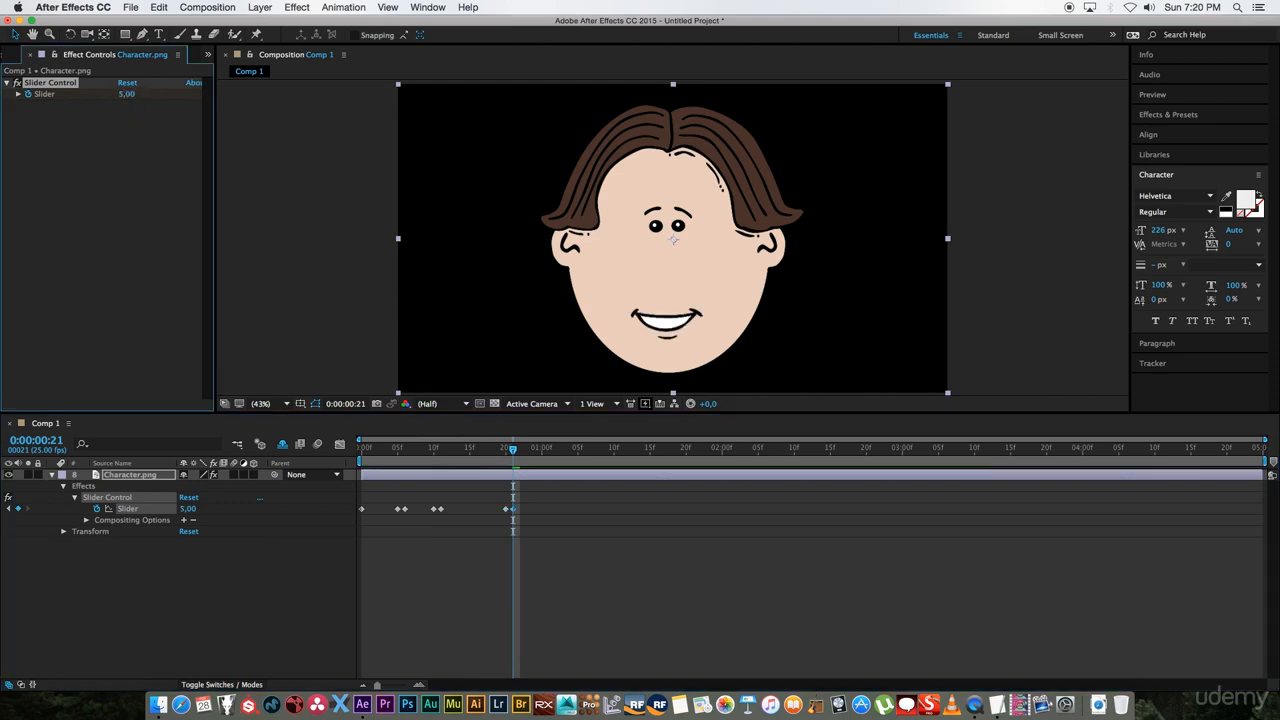
Step: Add a Slider keyframe holding the value 5 at 0:00:01:03, and set the Slider to 2 at 0:00:01:04
key(Page_Down)
key(Page_Down)
key(Page_Down)
key(Page_Down)
key(Page_Down)
key(Page_Down)
key(Page_Down)
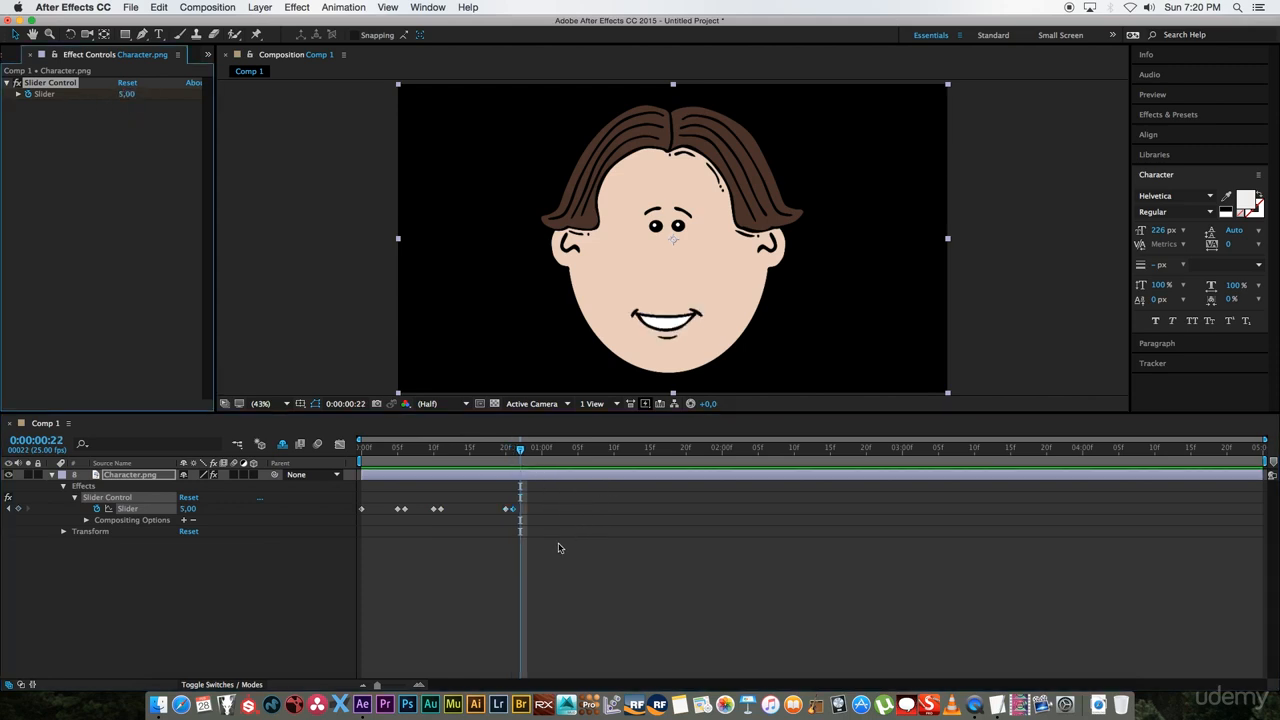
click(17, 508)
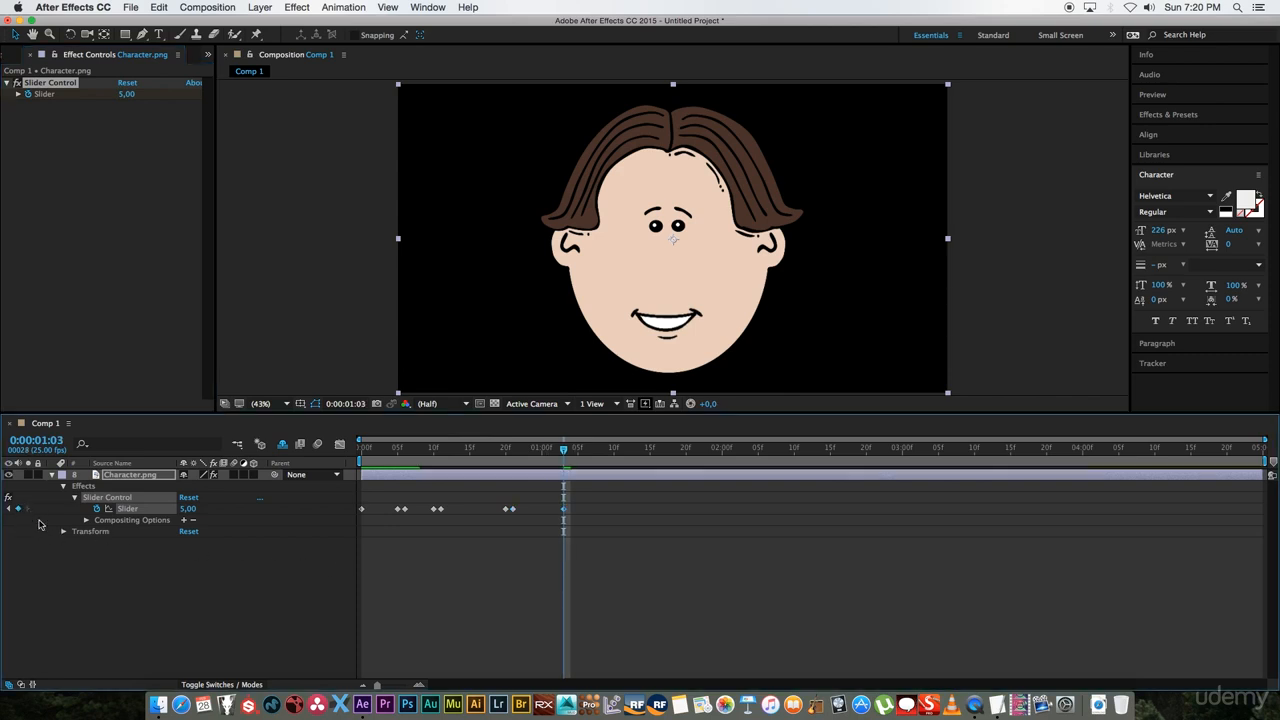
key(Page_Down)
click(126, 93)
text(2)
key(Return)
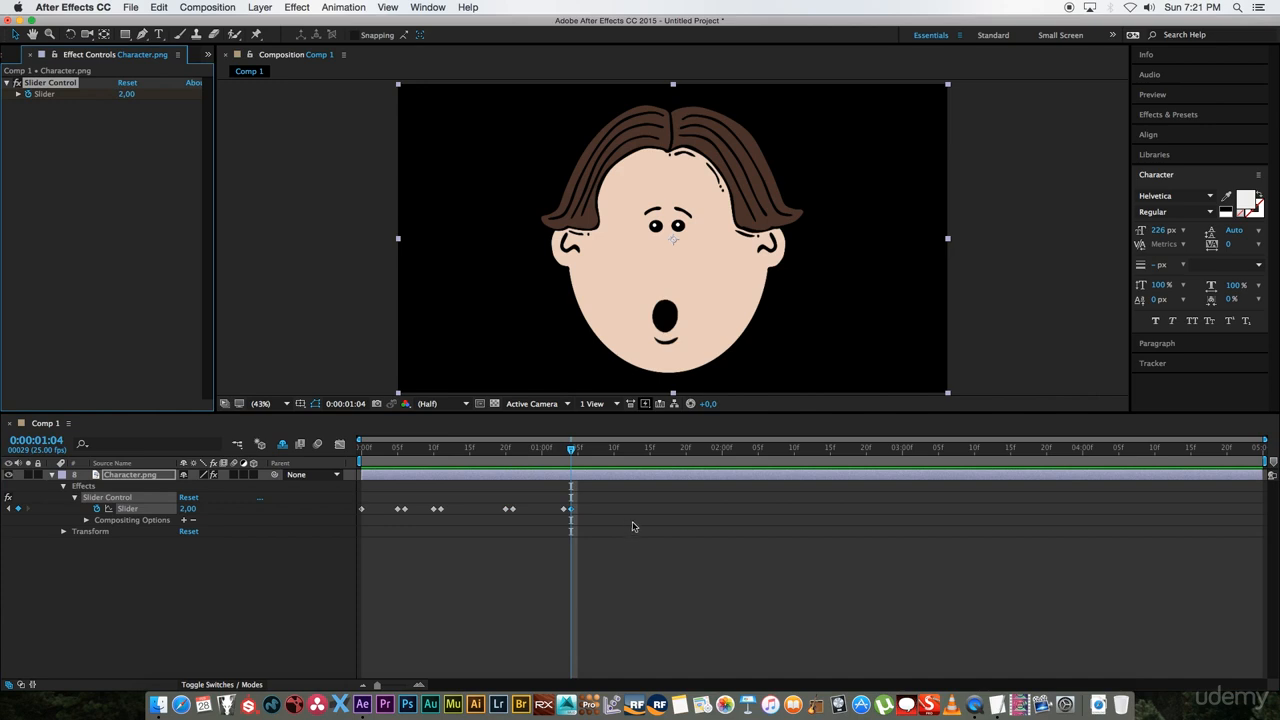
Step: Add a Slider keyframe holding the value 2 at 0:00:01:11, and set the Slider to 0 at 0:00:01:12
key(Page_Down)
key(Page_Down)
key(Page_Down)
key(Page_Down)
key(Page_Down)
key(Page_Down)
key(Page_Down)
click(17, 508)
key(Page_Down)
click(128, 95)
text(0)
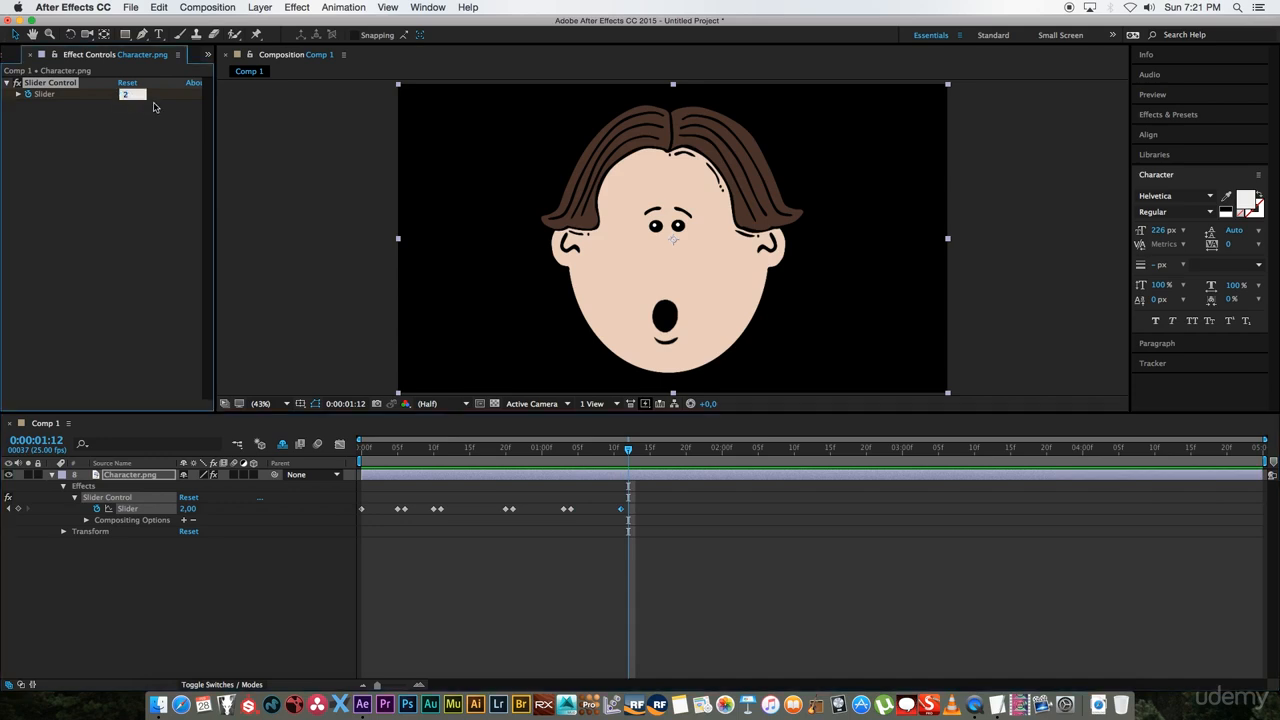
key(Return)
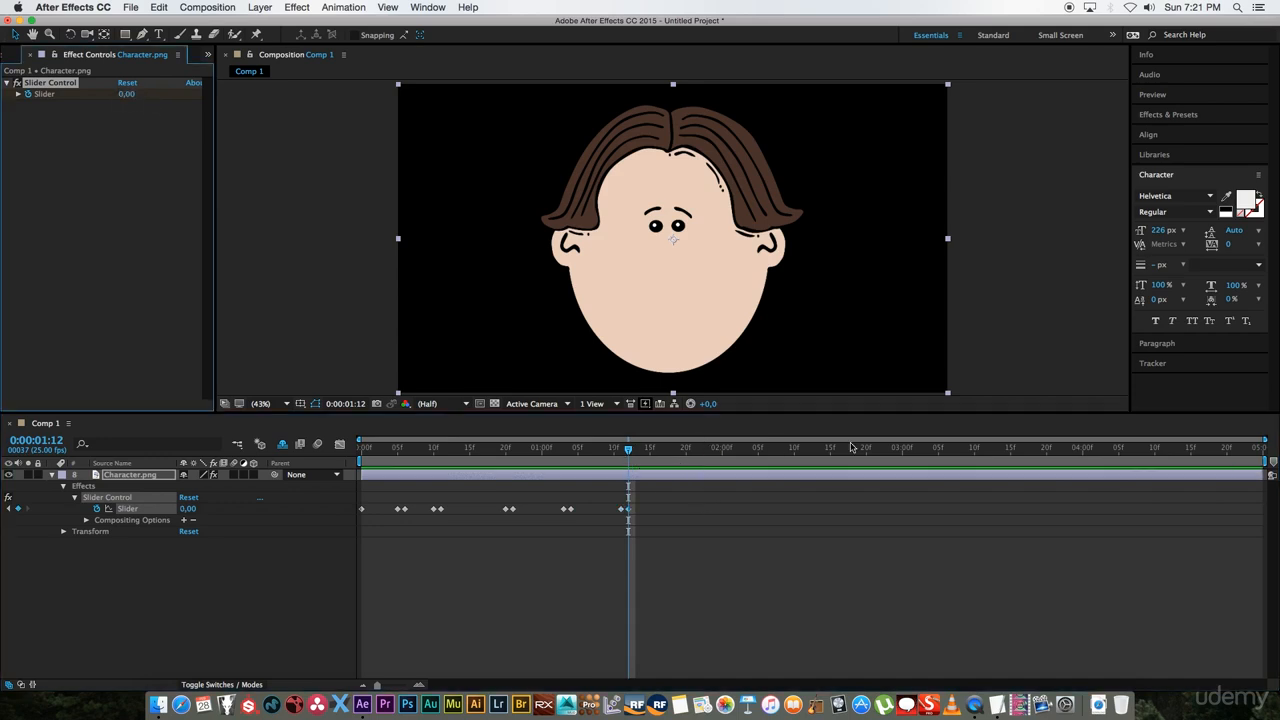
Step: Shorten the work area to end at about 0:00:01:17, just past the last Slider keyframe, and preview the mouth animation
drag(1268, 461, 1206, 461)
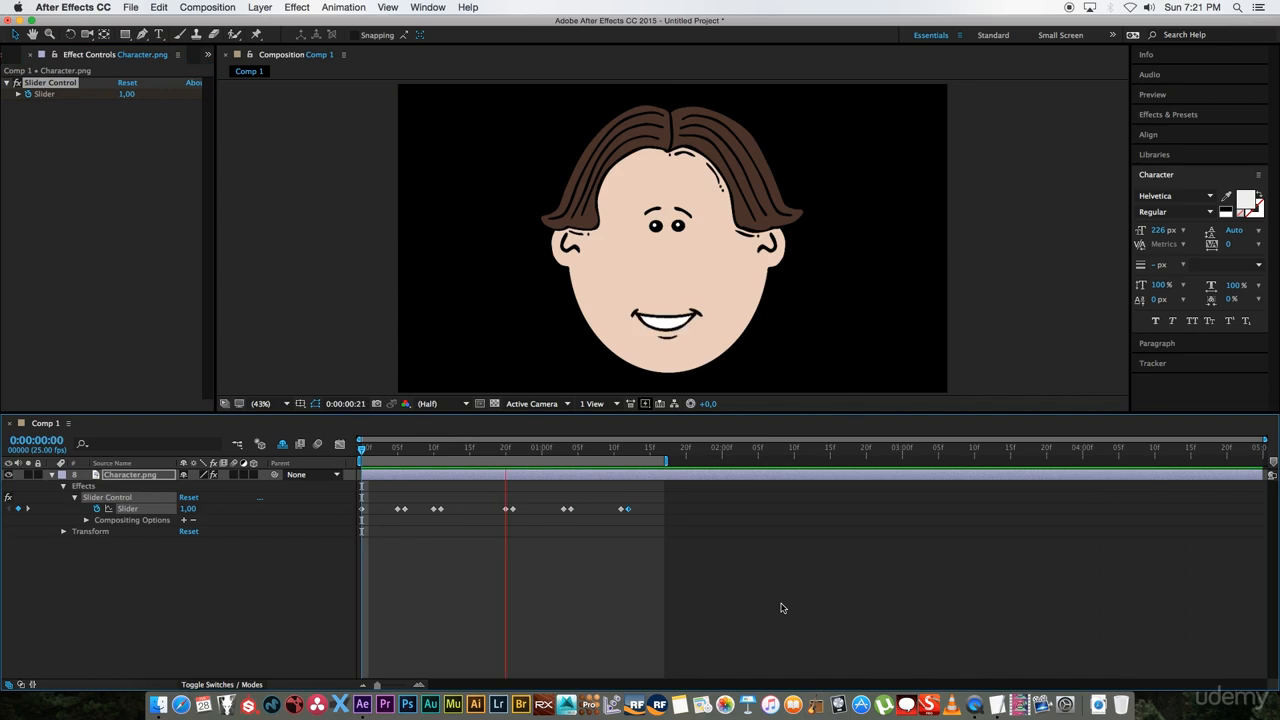